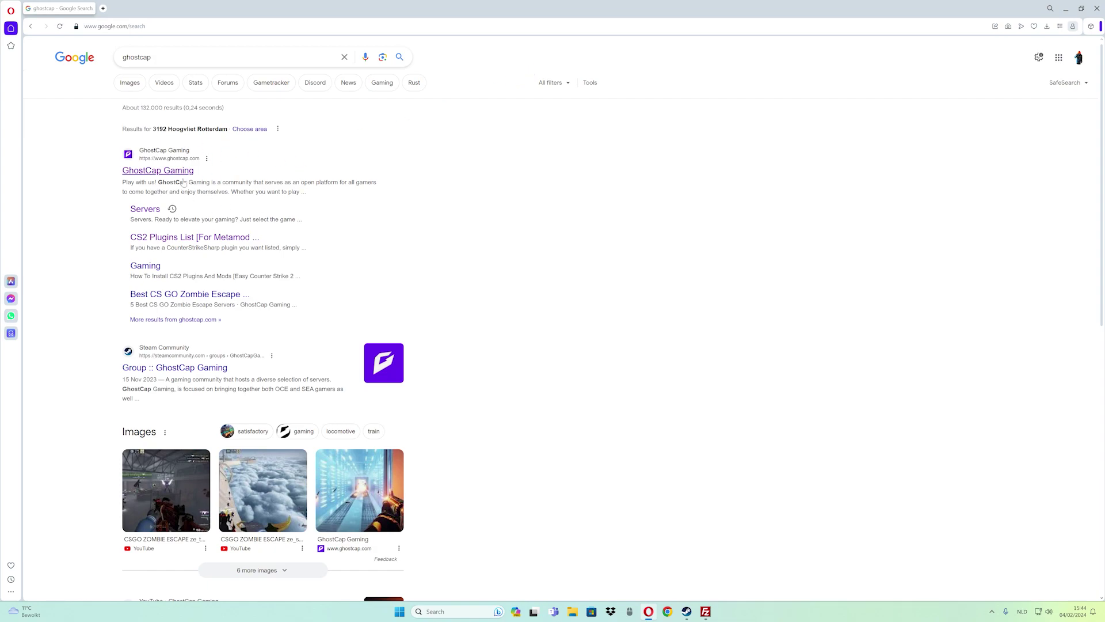
# Step: Open the CS2 Plugins List article on the GhostCap Gaming website
pyautogui.click(165, 171)
pyautogui.scroll(-2, 168, 363)
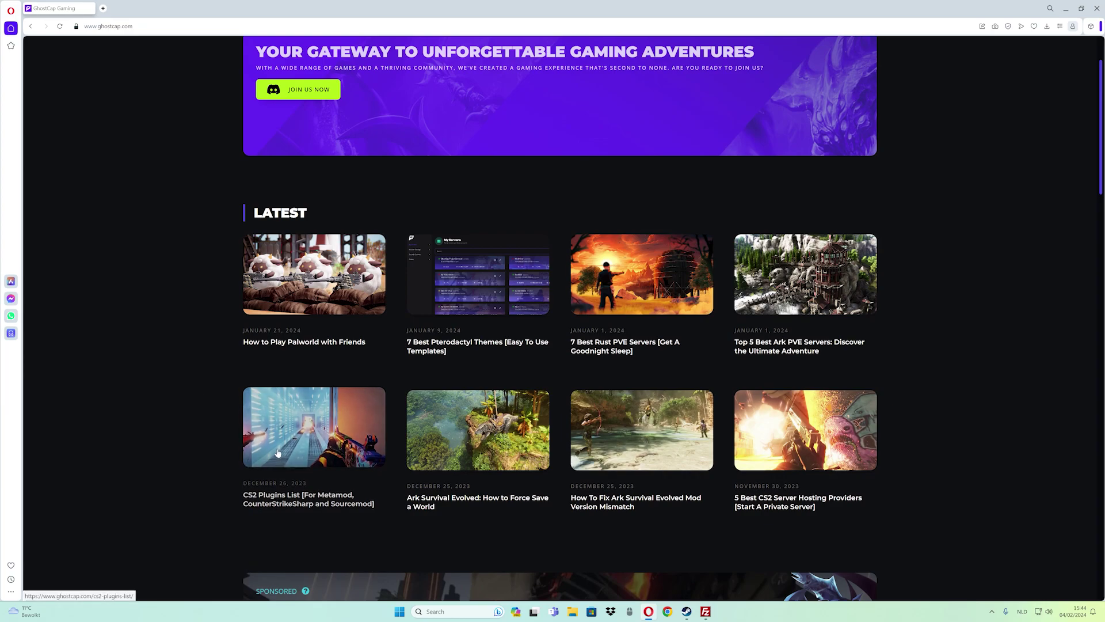
pyautogui.click(286, 432)
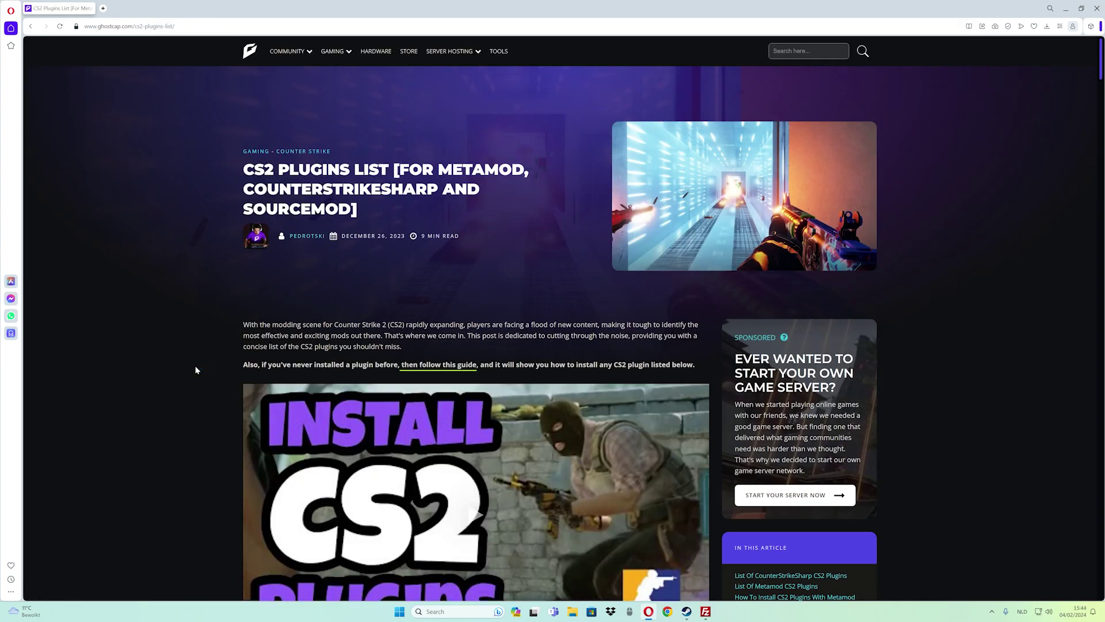
# Step: Filter the CounterStrikeSharp plugin list by 'def' and open the WorkshopDefaultMap plugin
pyautogui.scroll(-6, 198, 362)
pyautogui.click(266, 469)
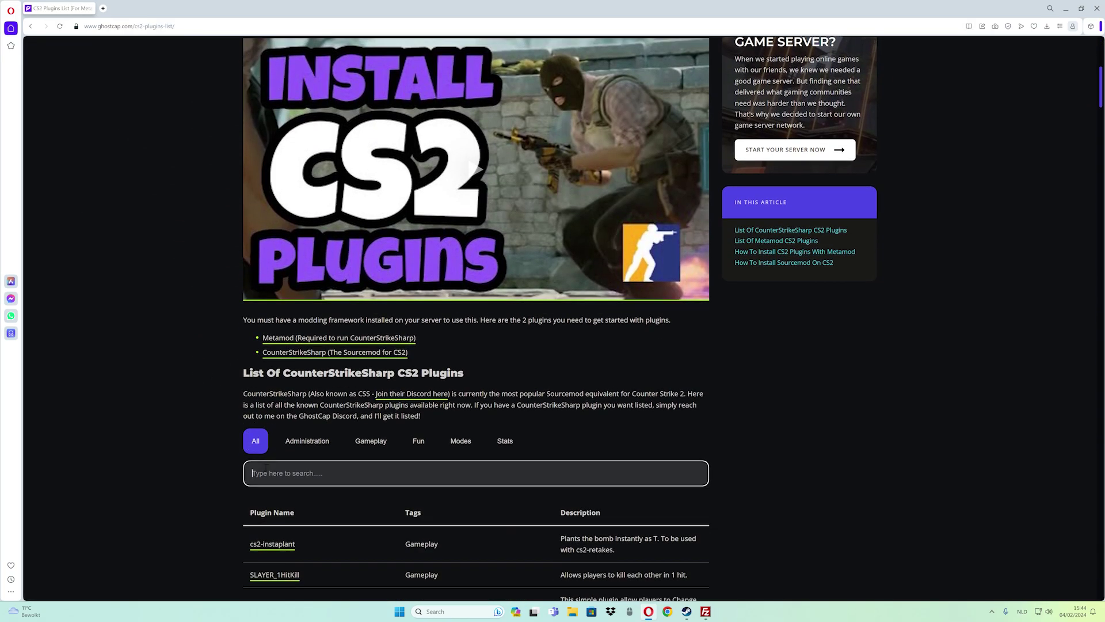
pyautogui.write('def')
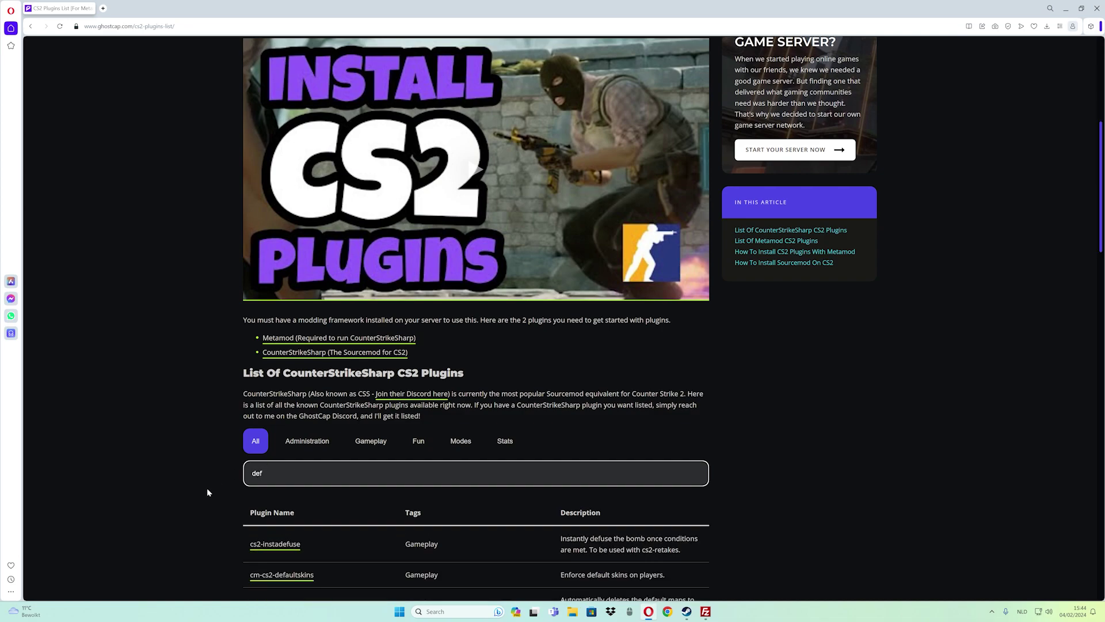
pyautogui.scroll(-2, 300, 494)
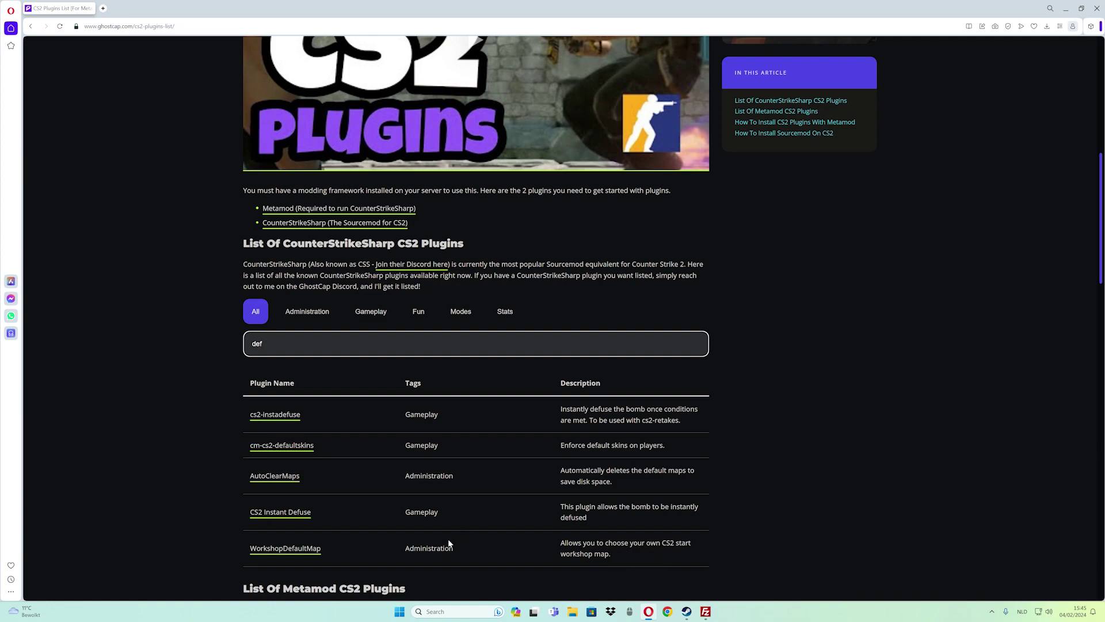
pyautogui.click(297, 551)
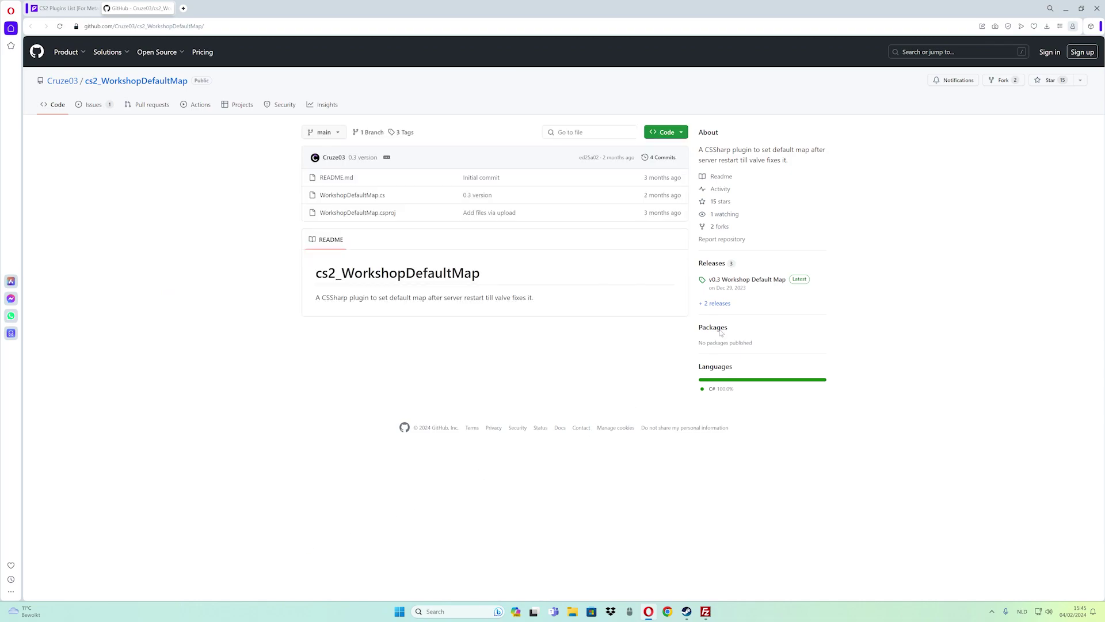
# Step: View the v0.3 releases, then select the duplicate WorkshopDefaultMap (1) files in Downloads
pyautogui.click(717, 305)
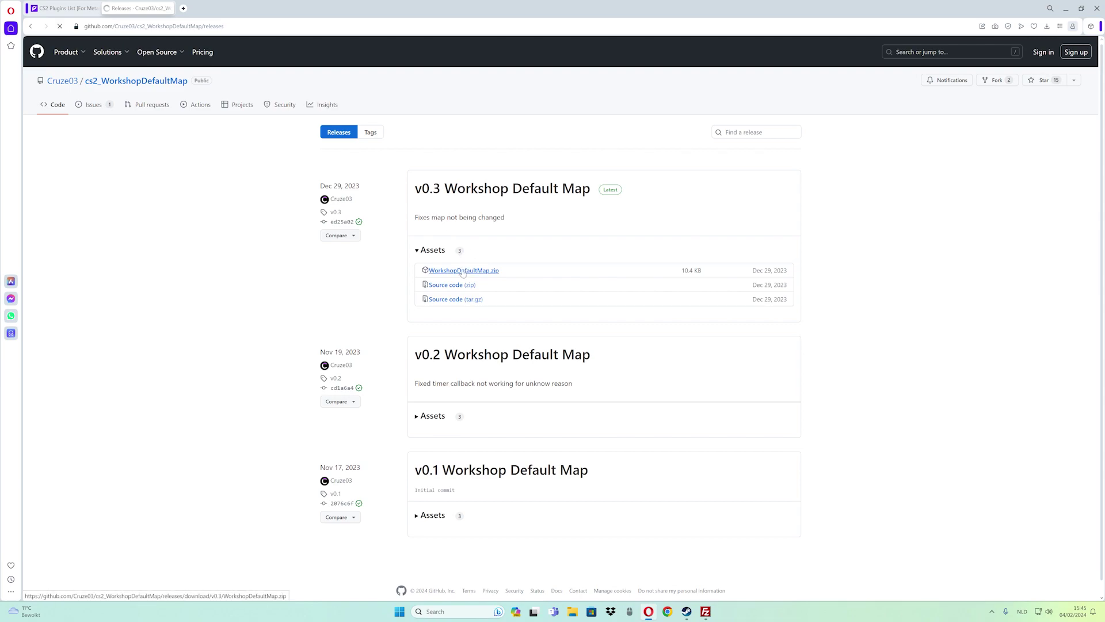
pyautogui.click(573, 611)
pyautogui.click(61, 216)
pyautogui.moveTo(160, 254); pyautogui.dragTo(149, 189)
# Step: Delete the (1) duplicates and extract WorkshopDefaultMap.zip, checking the extracted plugin files
pyautogui.press('Delete')
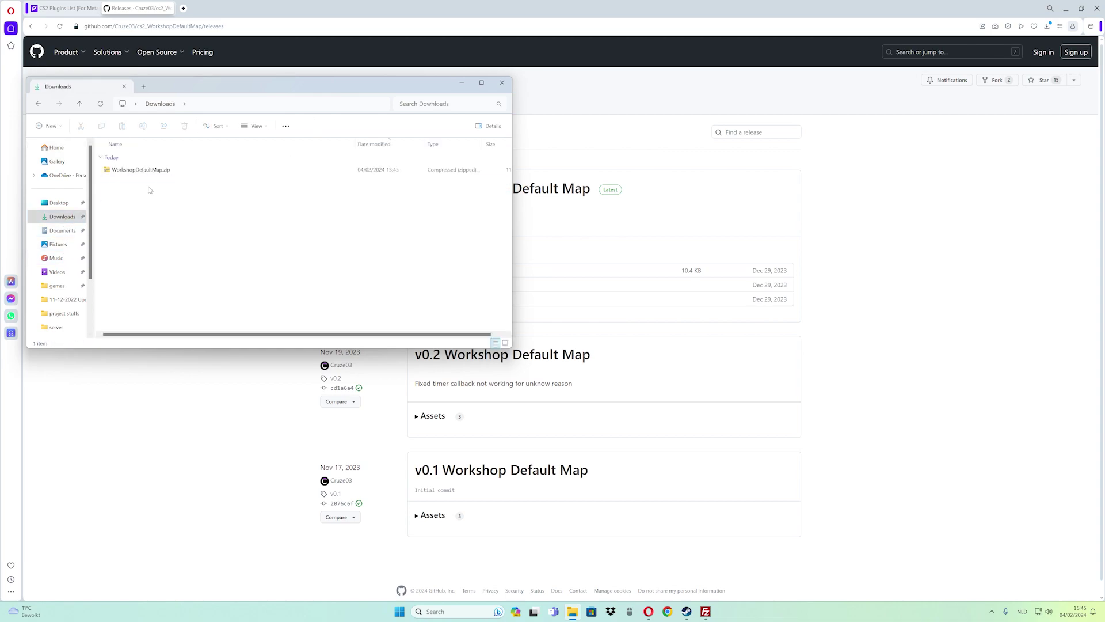
pyautogui.click(141, 174)
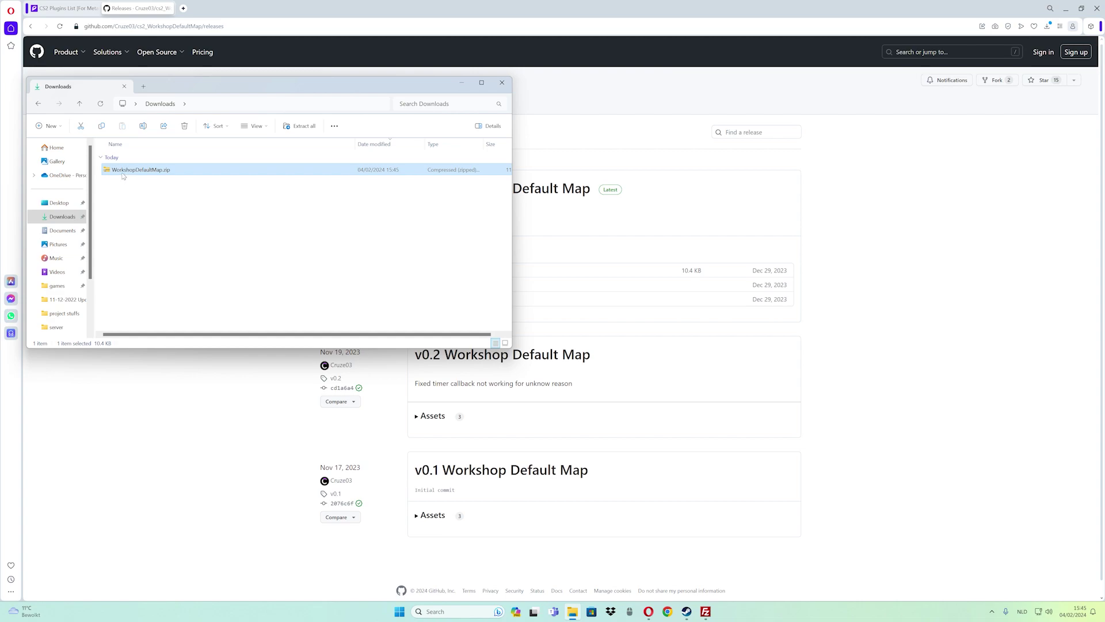
pyautogui.rightClick(129, 171)
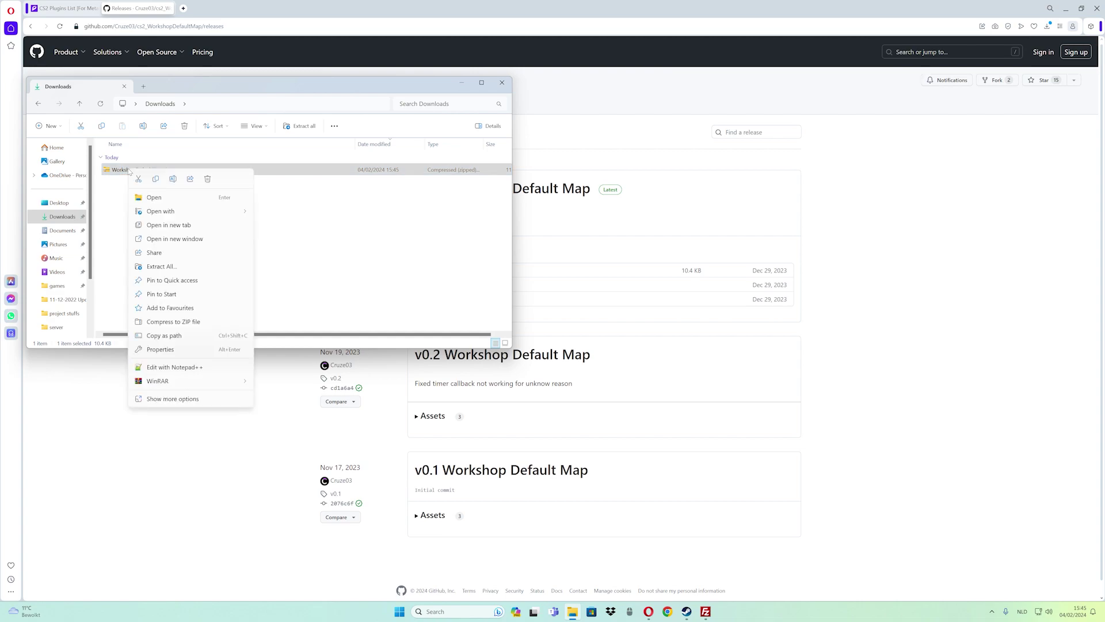
pyautogui.click(164, 267)
pyautogui.click(626, 397)
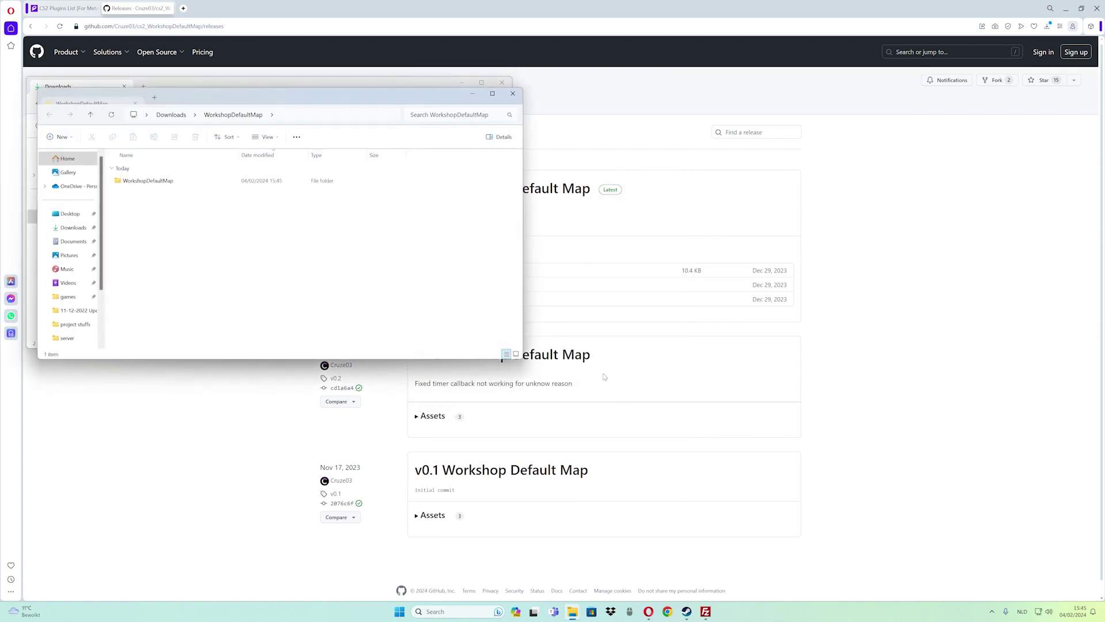
pyautogui.doubleClick(158, 183)
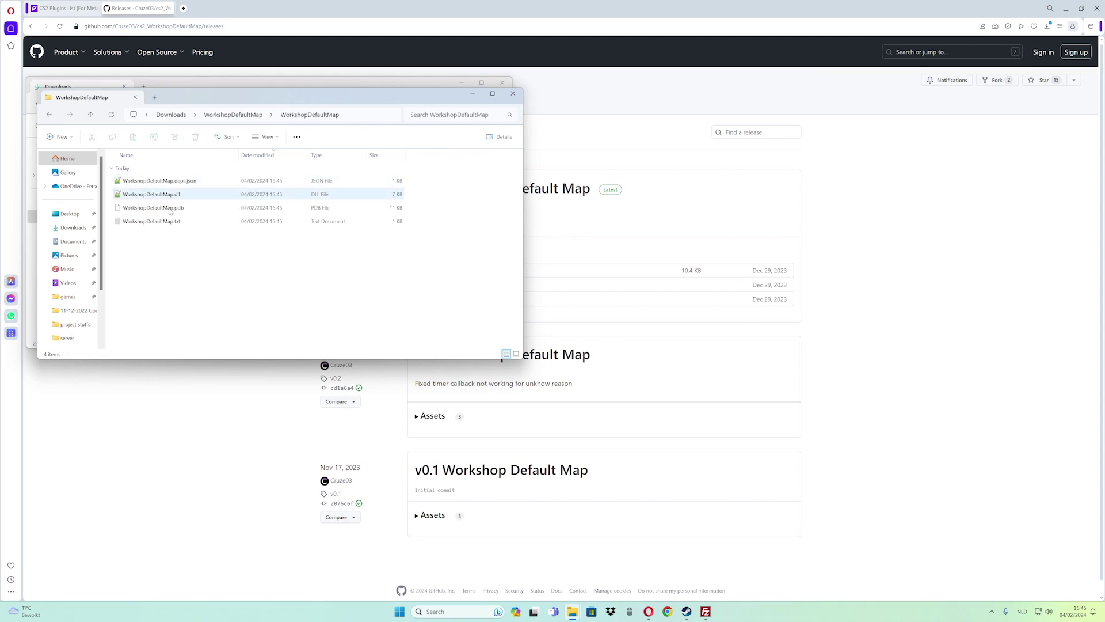
pyautogui.click(49, 114)
pyautogui.click(706, 611)
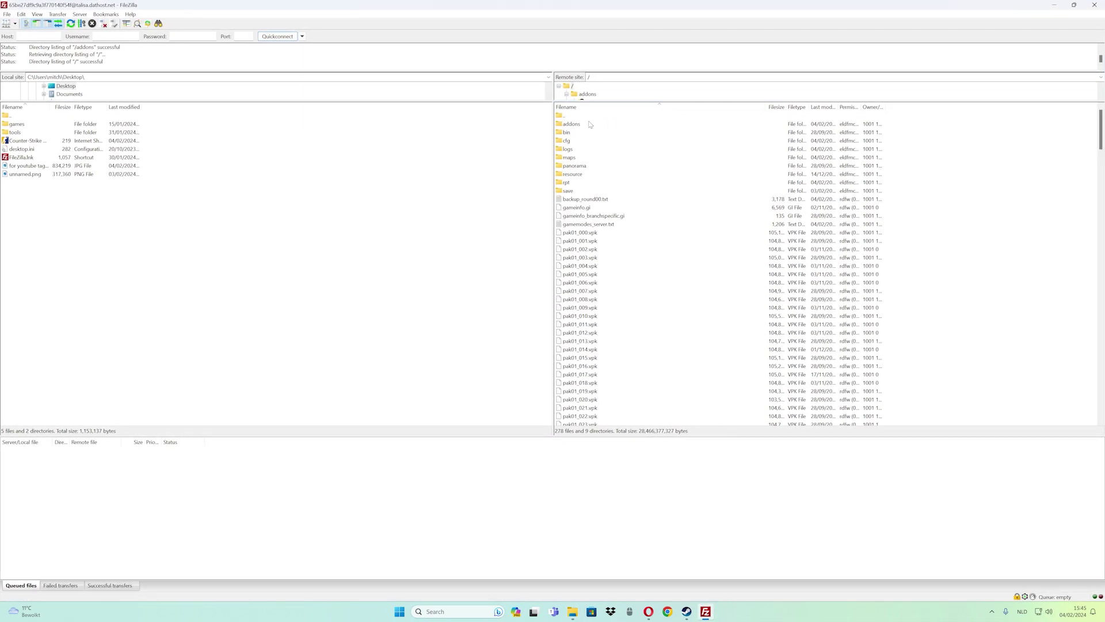
# Step: Navigate the remote server to /addons/counterstrikesharp/plugins
pyautogui.doubleClick(589, 124)
pyautogui.doubleClick(592, 134)
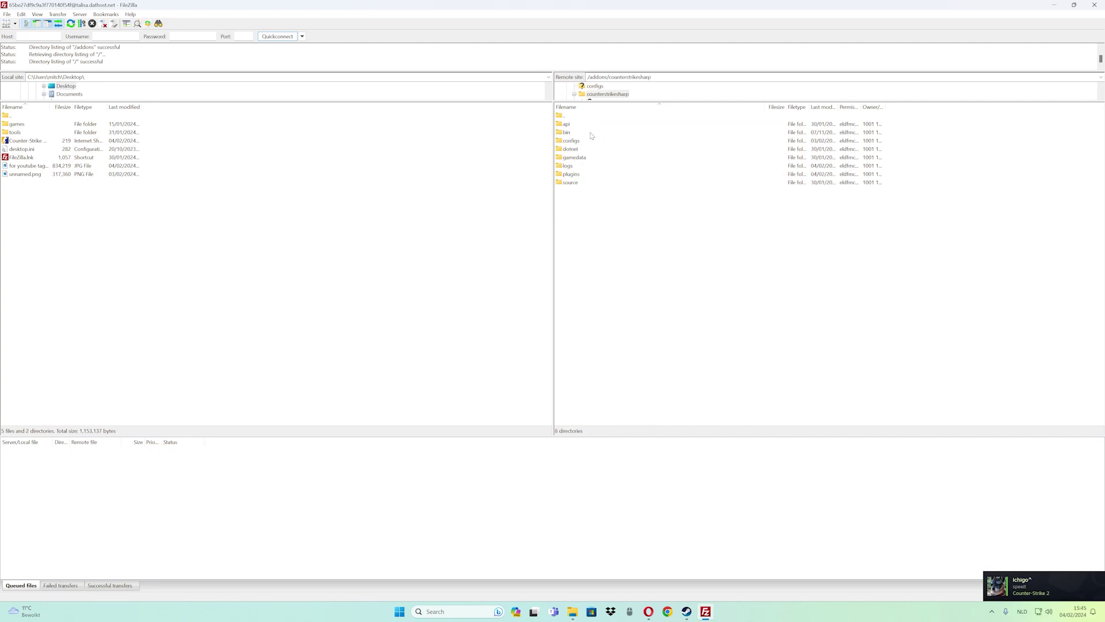
pyautogui.doubleClick(575, 175)
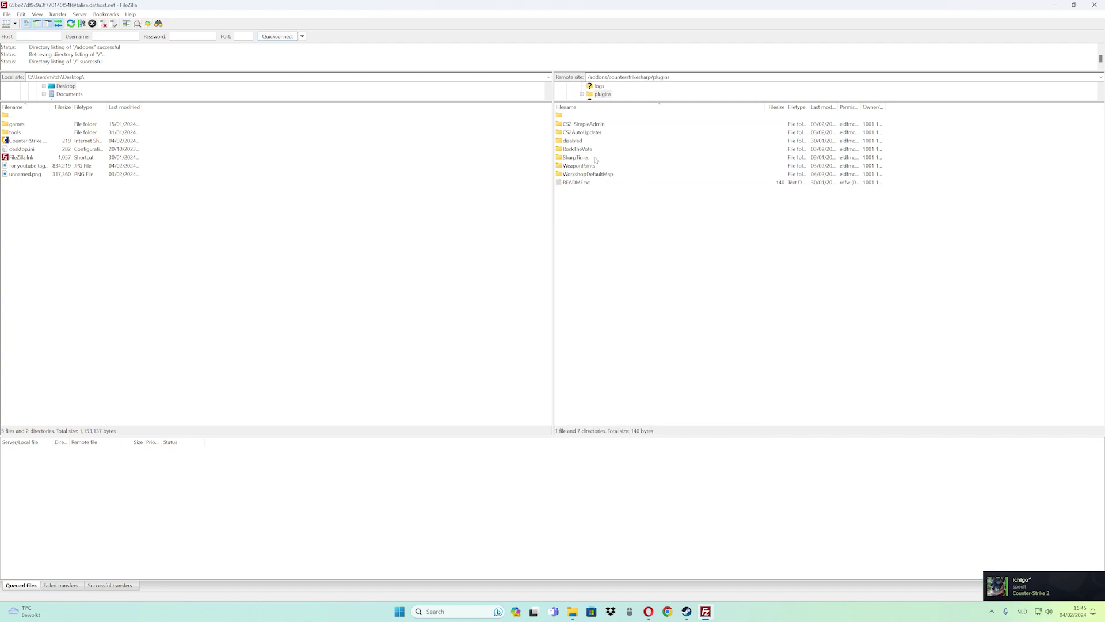
# Step: Upload the extracted WorkshopDefaultMap folder into the server's plugins folder
pyautogui.click(602, 578)
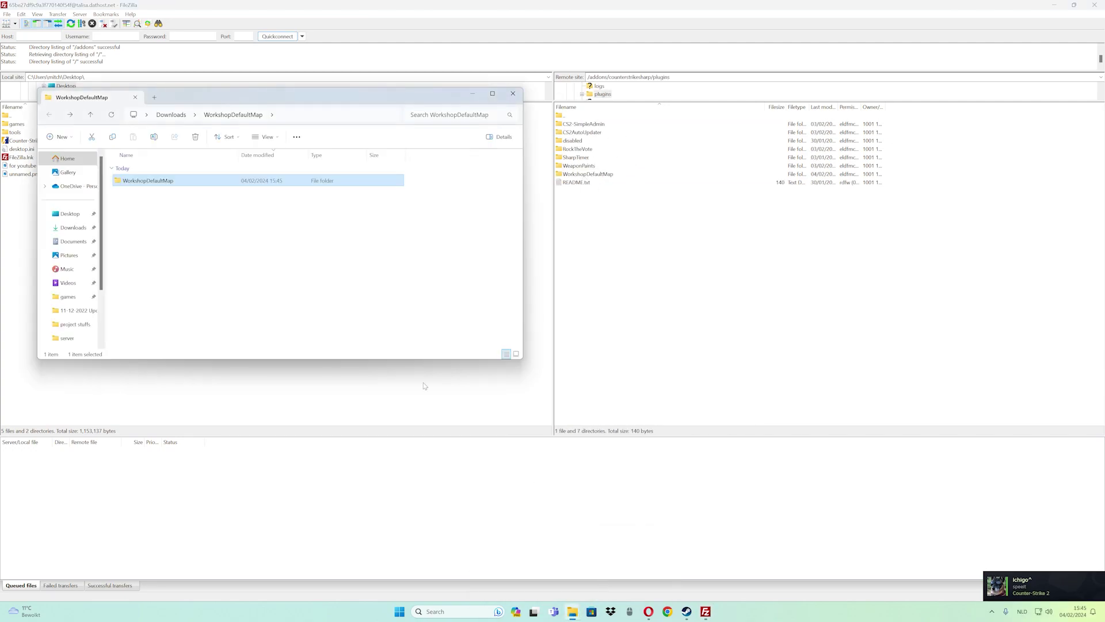
pyautogui.click(184, 233)
pyautogui.click(181, 179)
pyautogui.moveTo(171, 181); pyautogui.dragTo(420, 215)
pyautogui.click(513, 93)
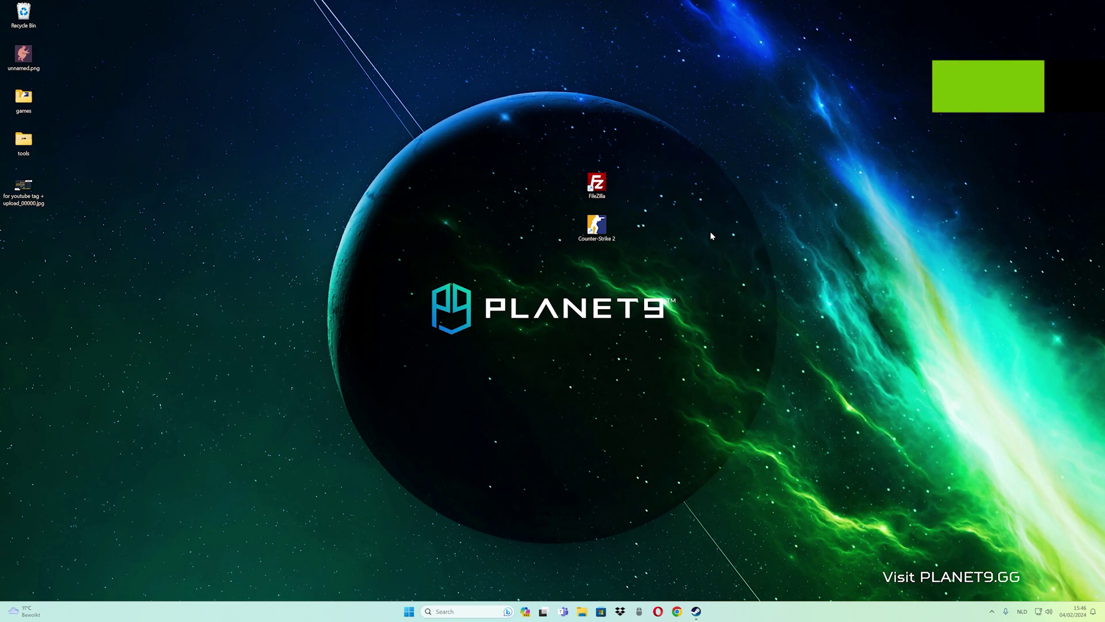
# Step: Search Opera for 'counter strike 2 workshop maps steam'
pyautogui.click(660, 611)
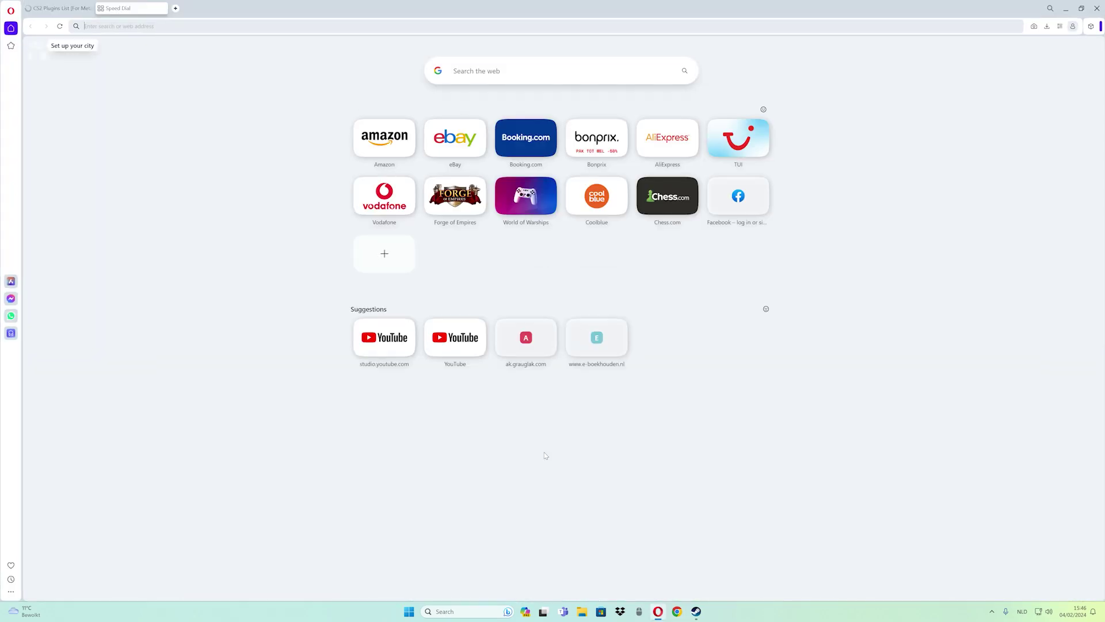
pyautogui.click(459, 70)
pyautogui.write('counter')
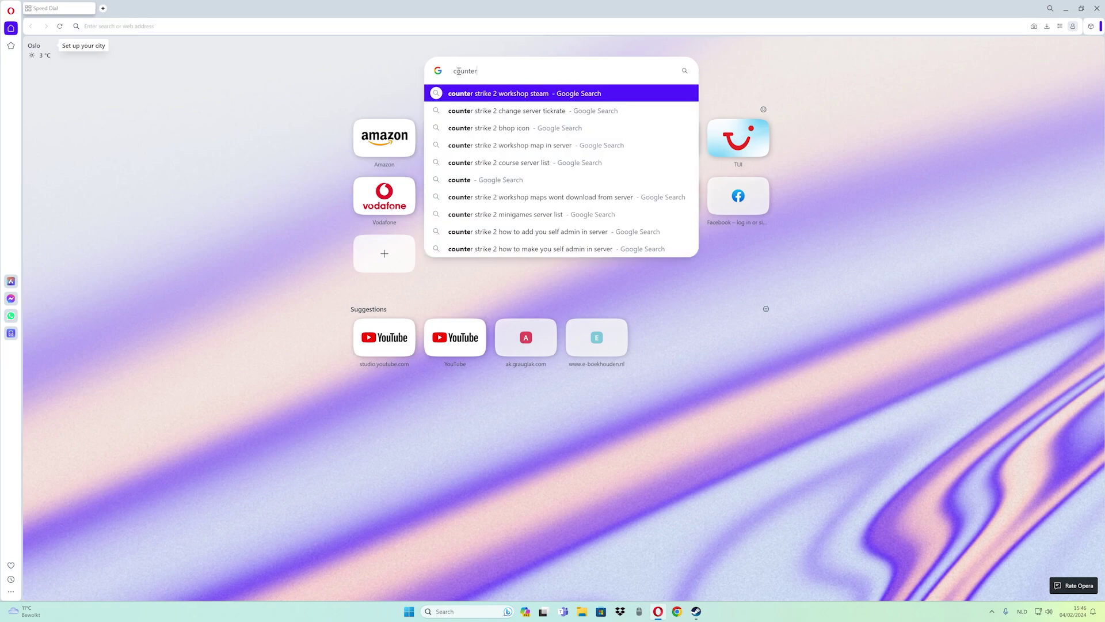
pyautogui.write(' striker')
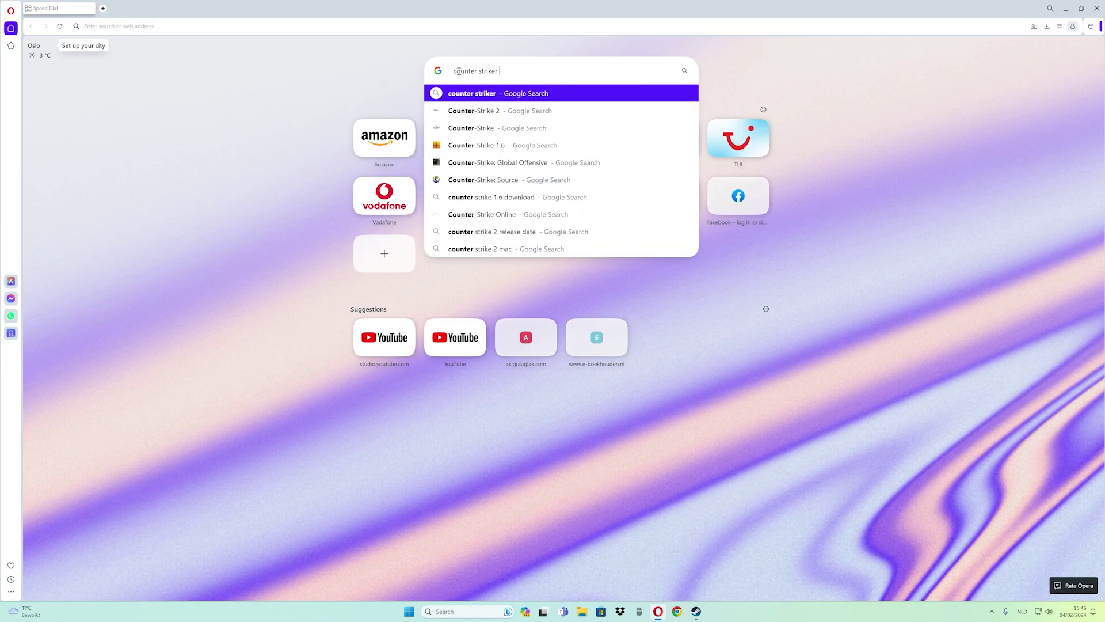
pyautogui.write(' 2 work')
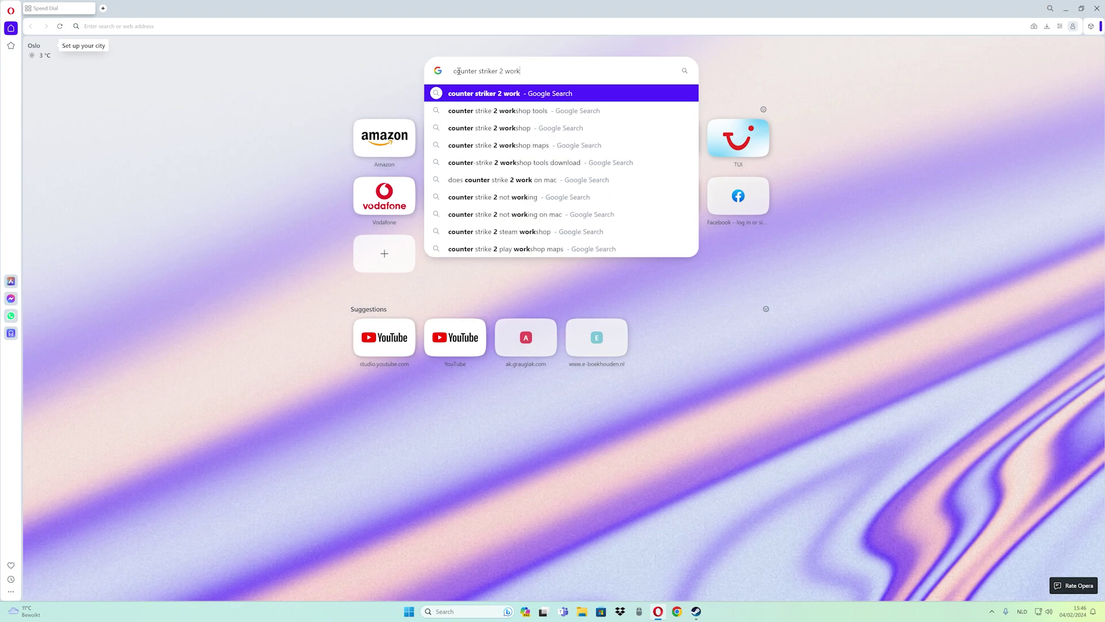
pyautogui.press('Down')
pyautogui.press('Down')
pyautogui.press('Down')
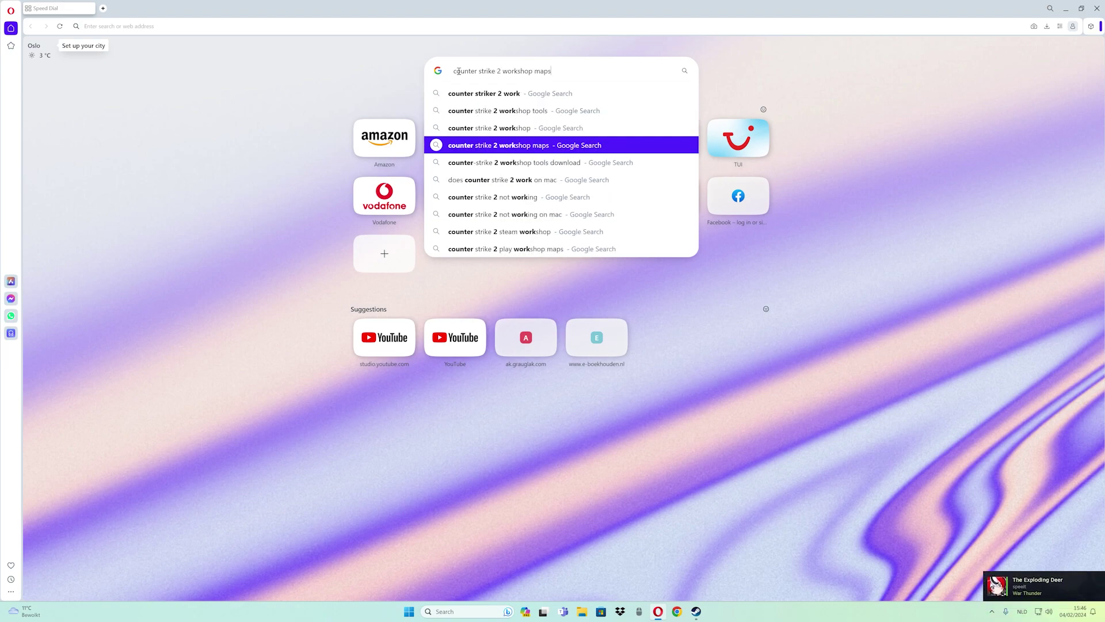
pyautogui.write('steam')
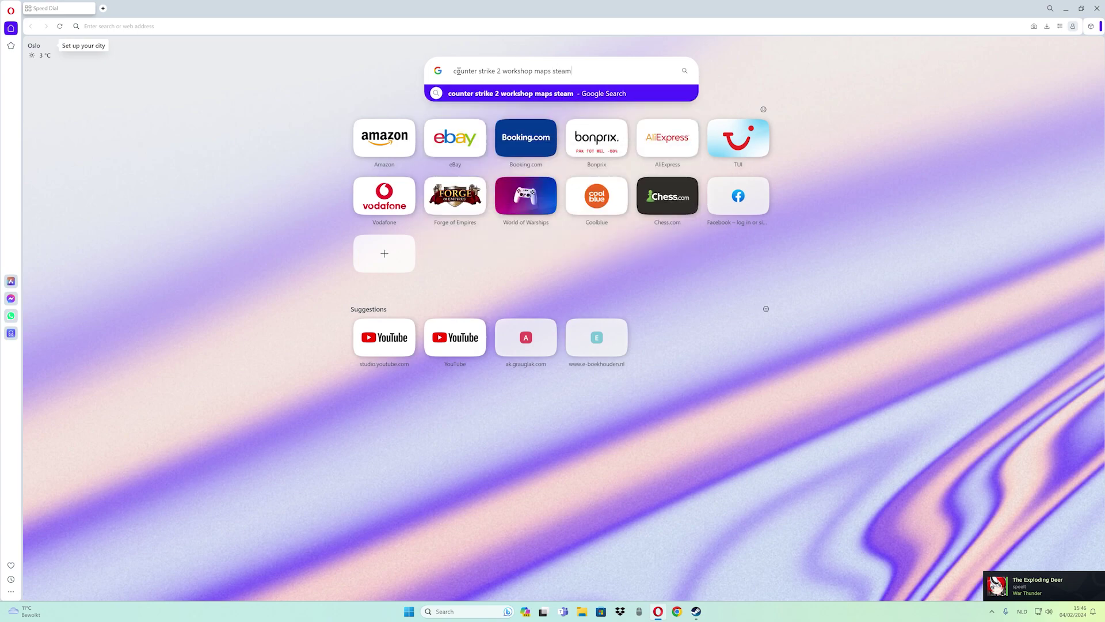
pyautogui.press('Return')
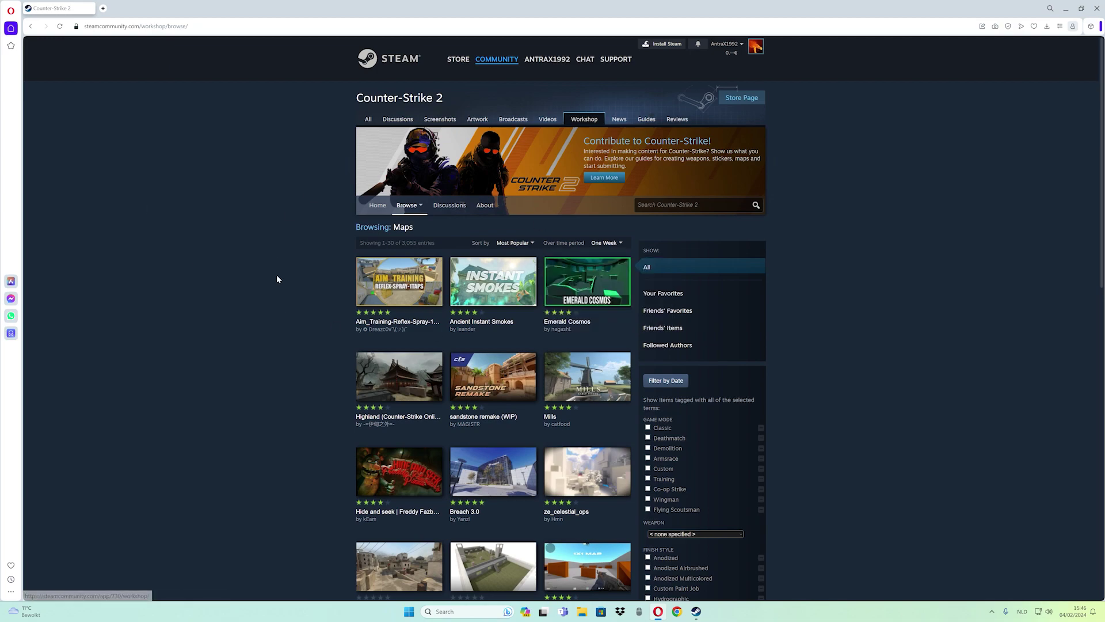
# Step: Switch the Workshop browse view to Collections and start a new Counter-Strike 2 collection
pyautogui.moveTo(407, 205)
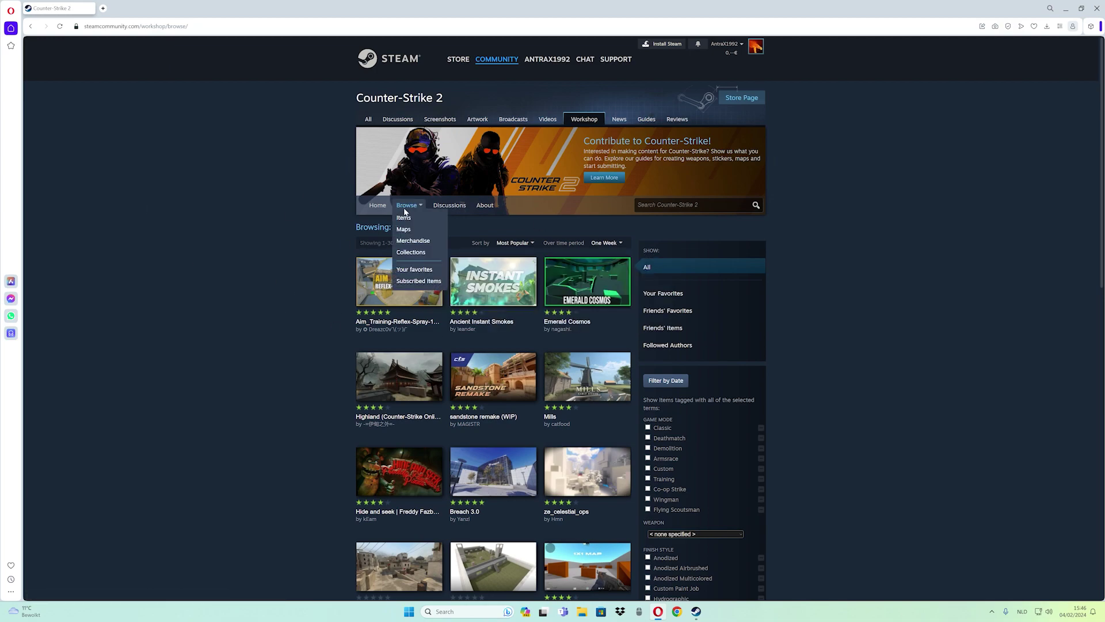
pyautogui.click(410, 254)
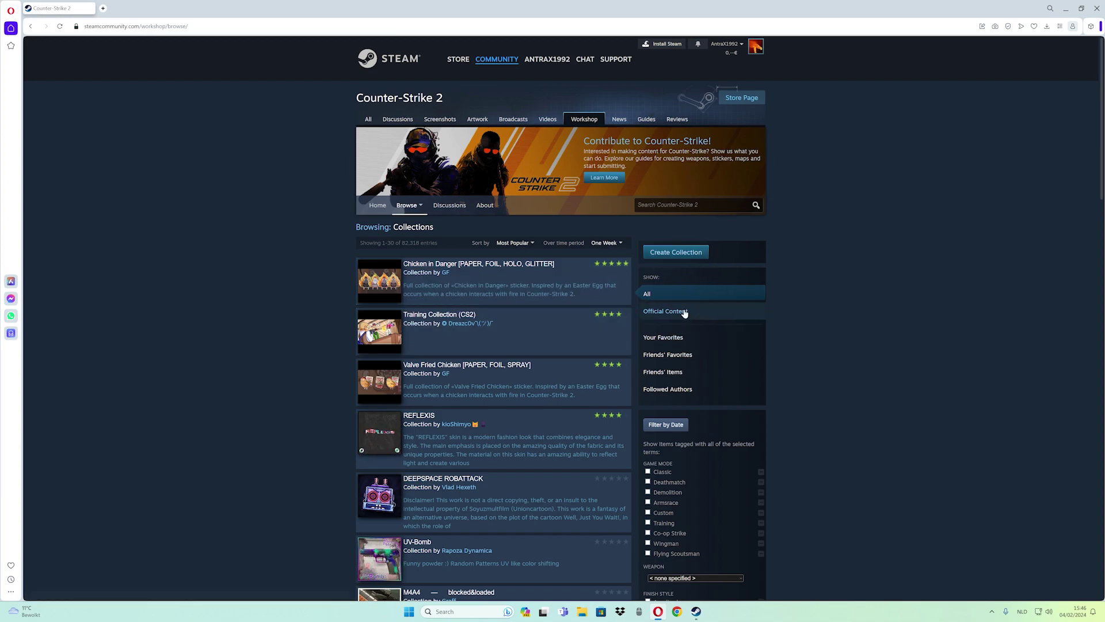
pyautogui.click(674, 254)
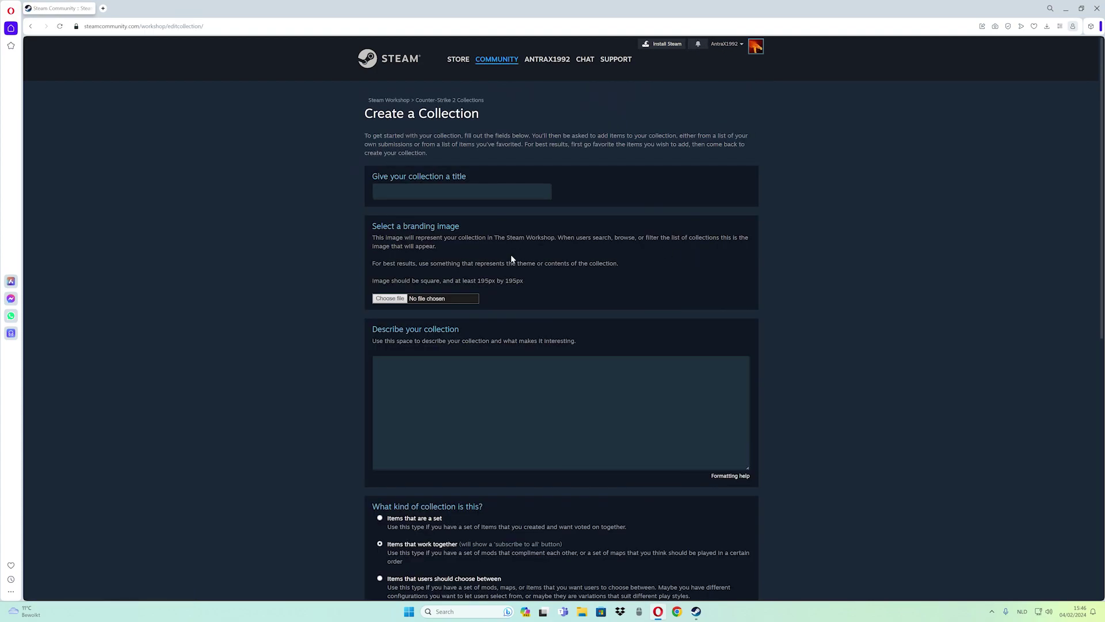
# Step: Set unnamed.png as the new collection's branding image
pyautogui.click(453, 195)
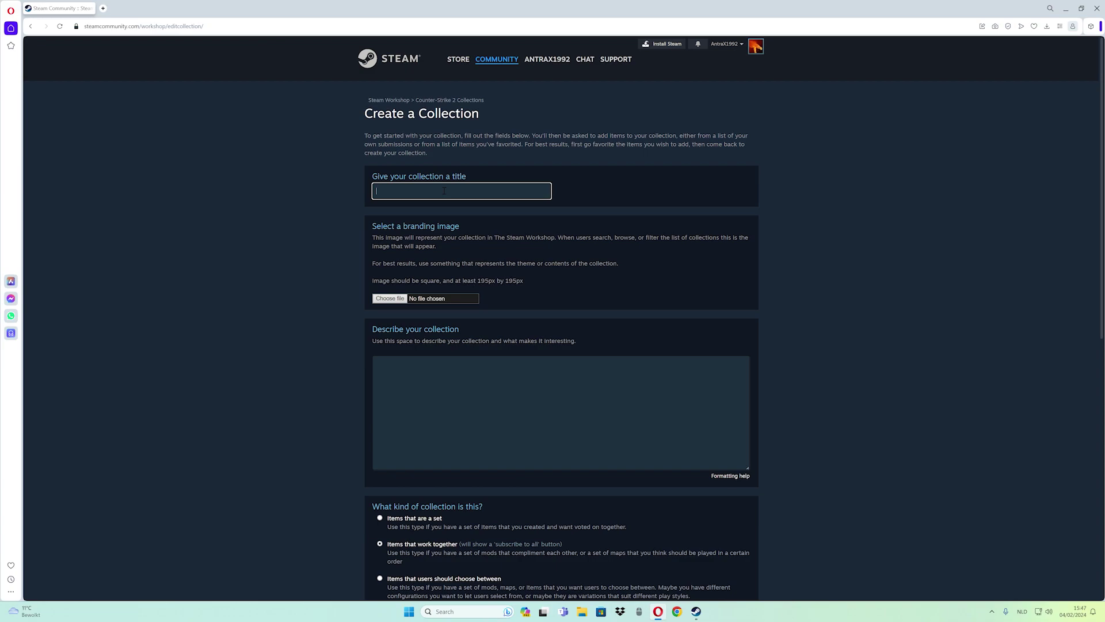
pyautogui.click(407, 299)
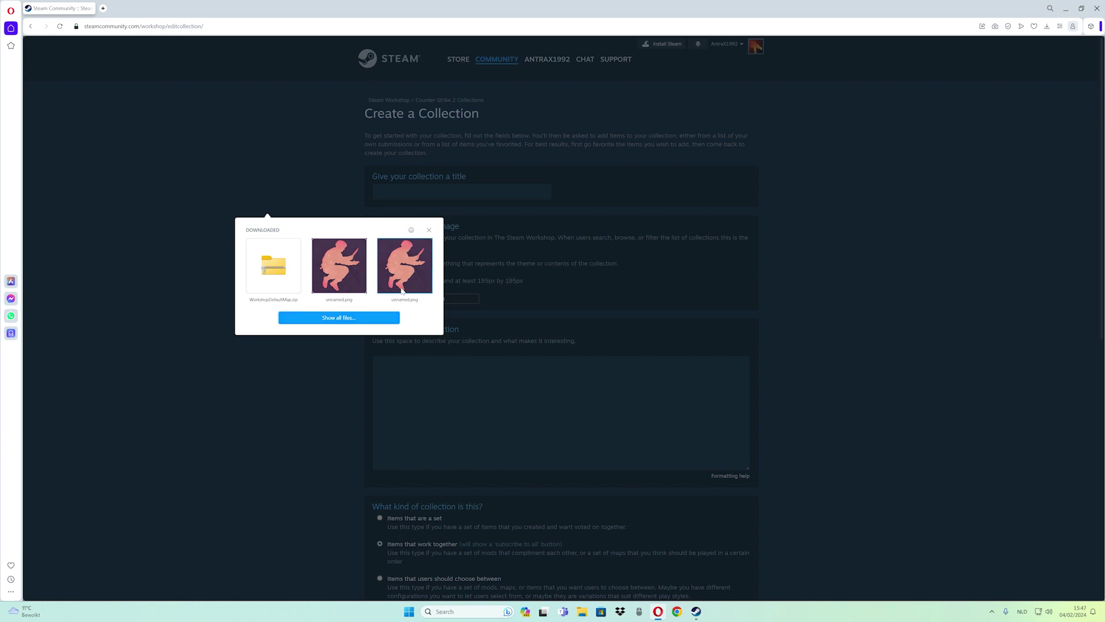
pyautogui.click(404, 281)
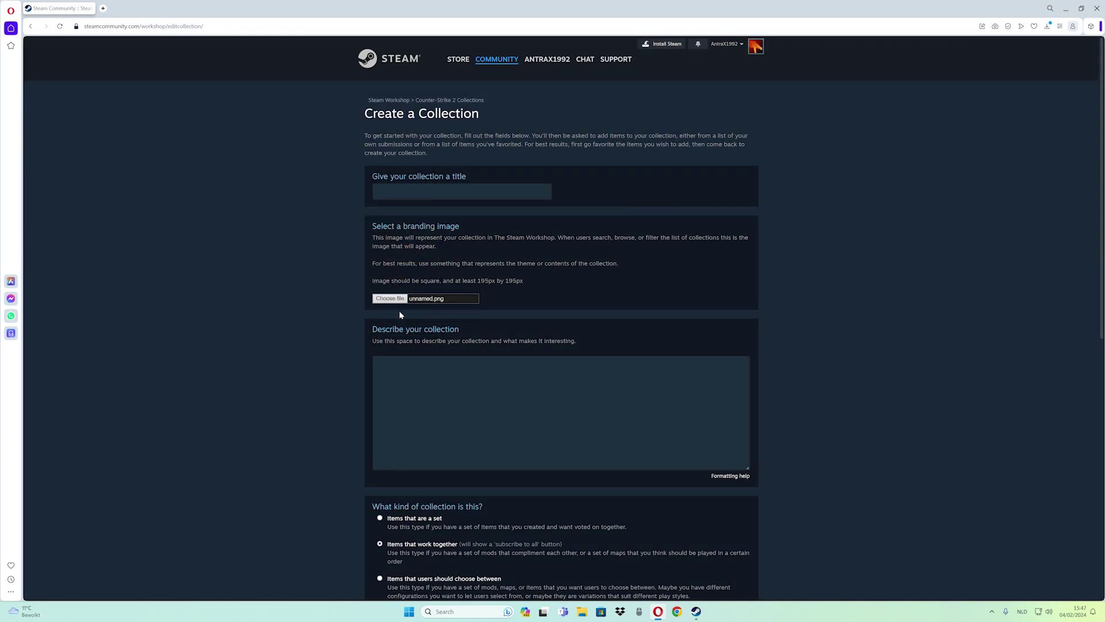
# Step: Write the collection description about using it for a community server
pyautogui.click(436, 381)
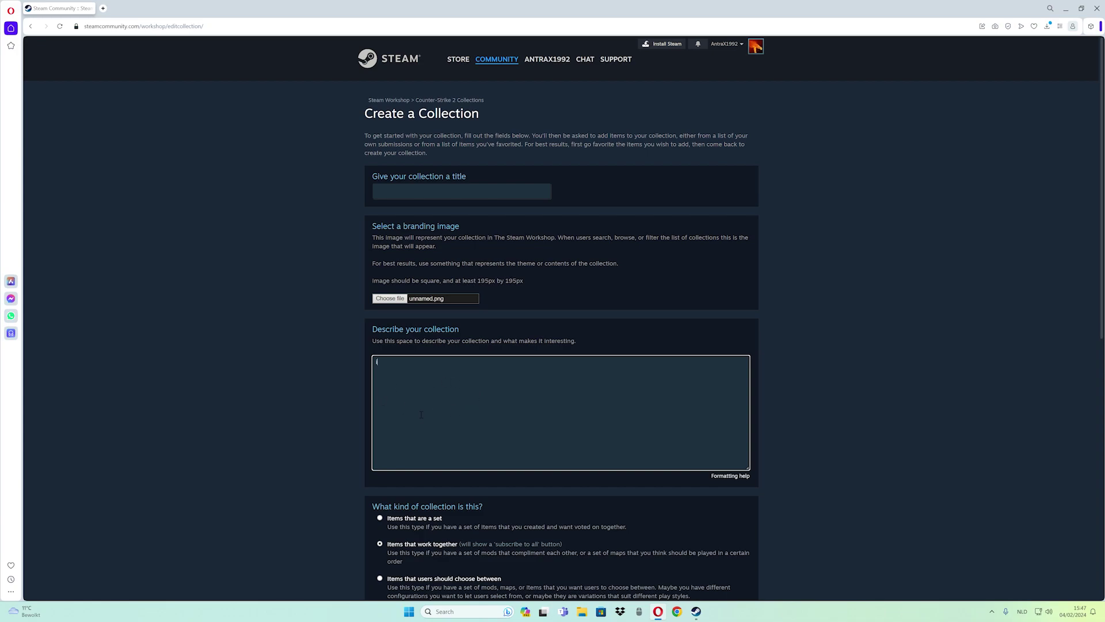
pyautogui.write('e this for my community server')
pyautogui.scroll(-3, 299, 393)
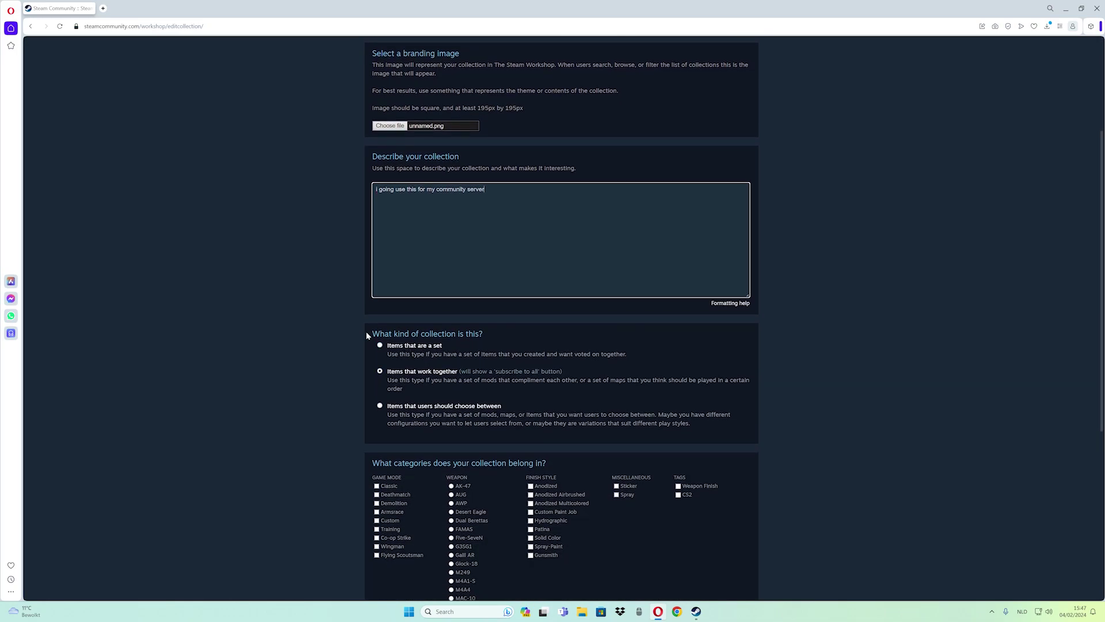
pyautogui.moveTo(372, 334); pyautogui.dragTo(488, 337)
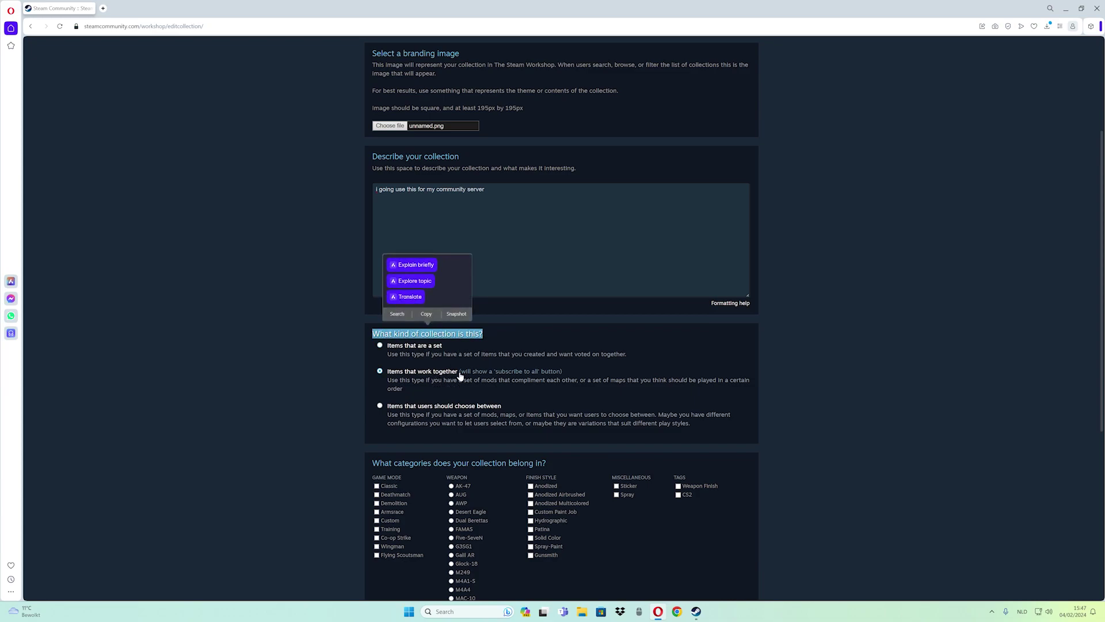
pyautogui.click(461, 377)
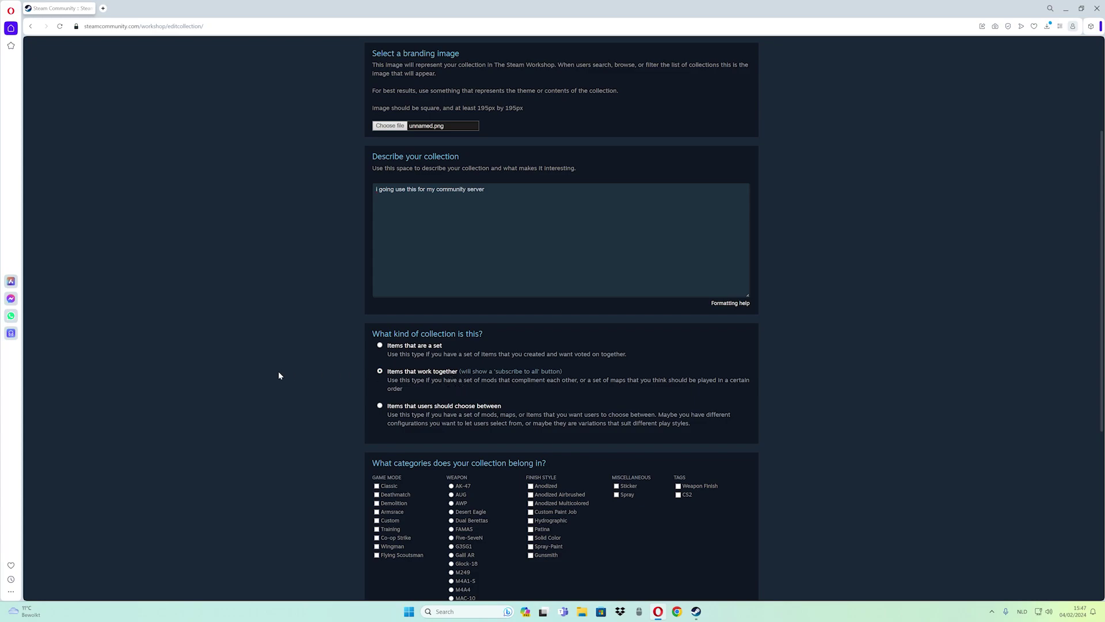
# Step: Tag the collection Custom and CS2, then save and continue
pyautogui.scroll(-2, 265, 373)
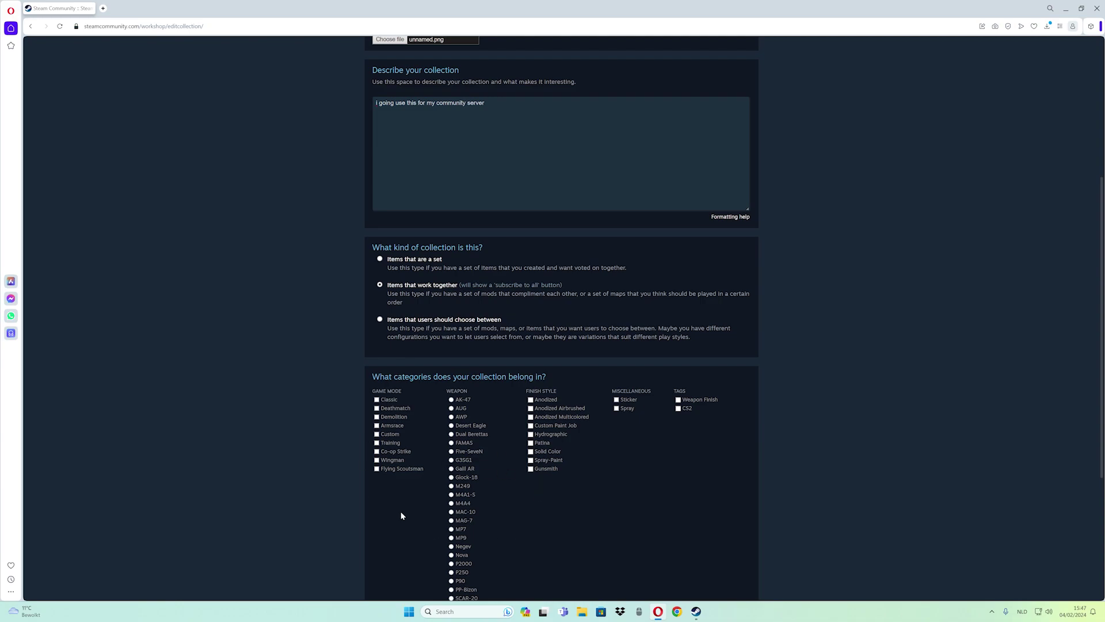
pyautogui.click(377, 434)
pyautogui.scroll(-4, 697, 451)
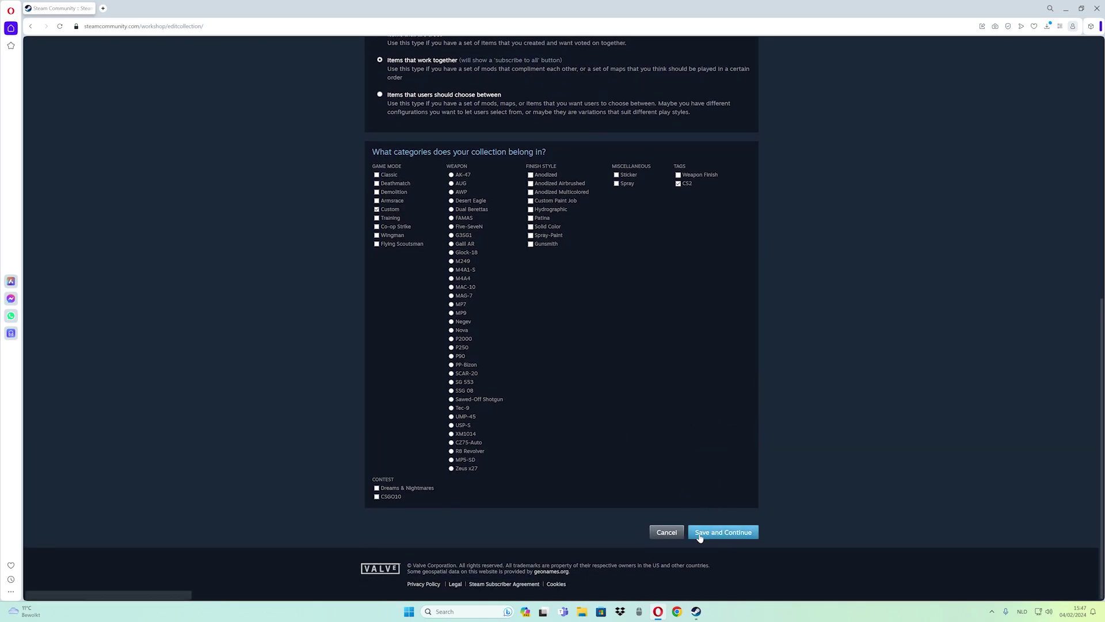
pyautogui.click(727, 533)
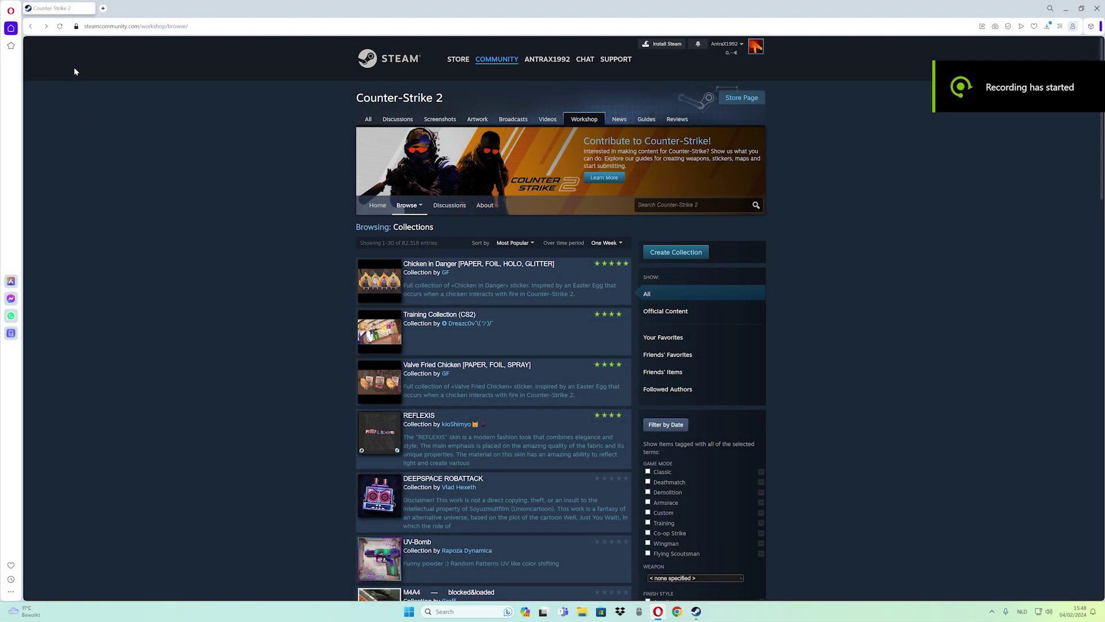
# Step: In a new tab, Google 'counter strike 2 workshop steam' and open the Counter-Strike 2 Workshop result
pyautogui.click(103, 8)
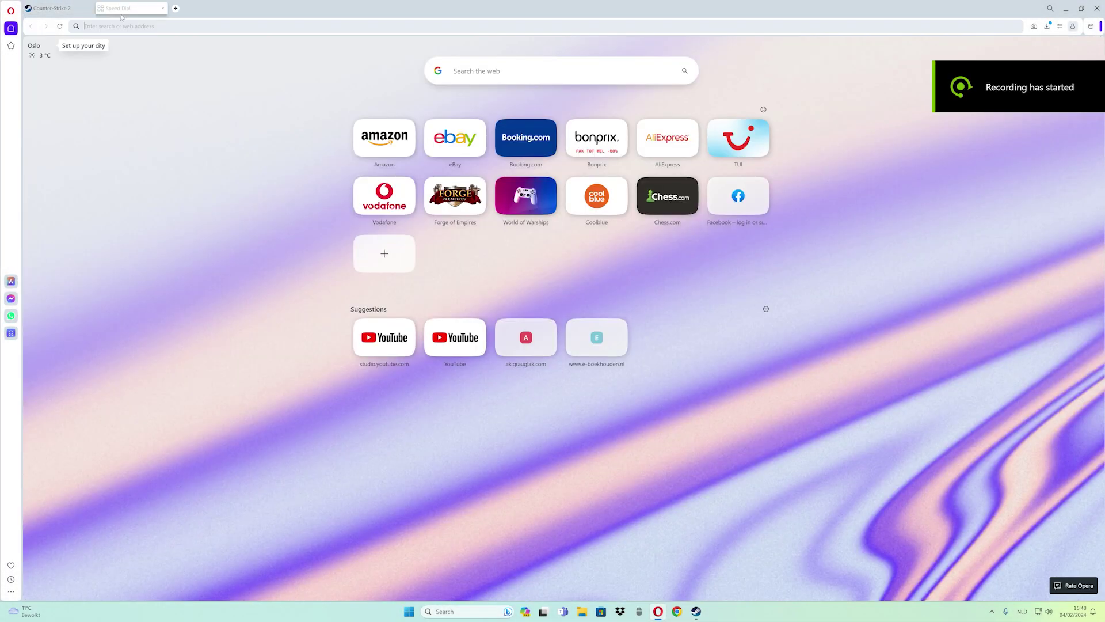
pyautogui.click(477, 71)
pyautogui.write('coun')
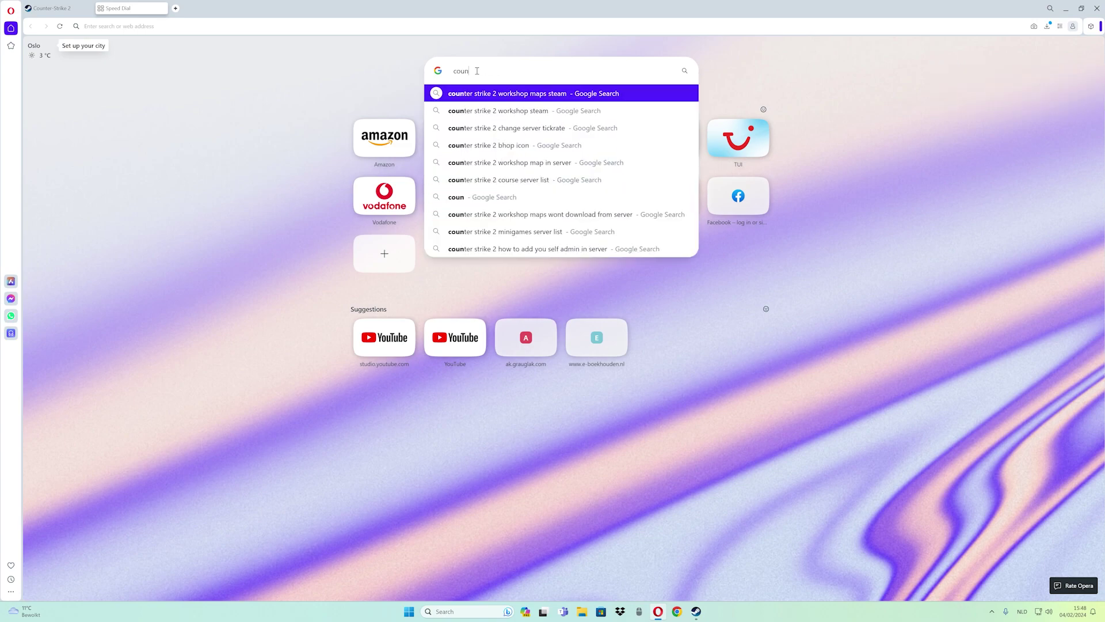
pyautogui.write('ter strike 2')
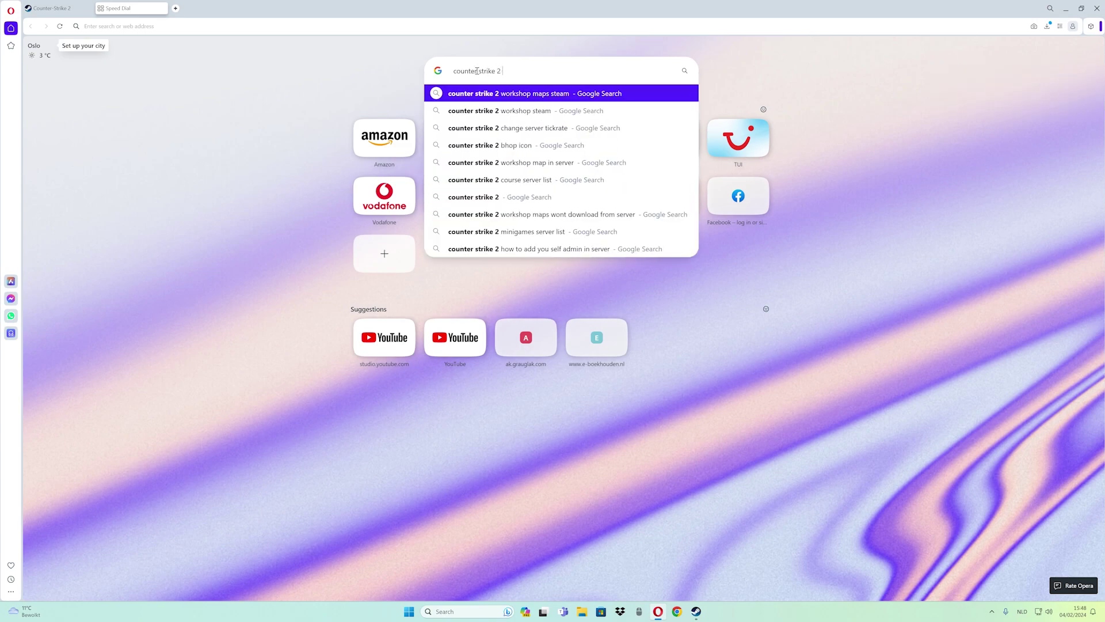
pyautogui.press('Down')
pyautogui.press('Return')
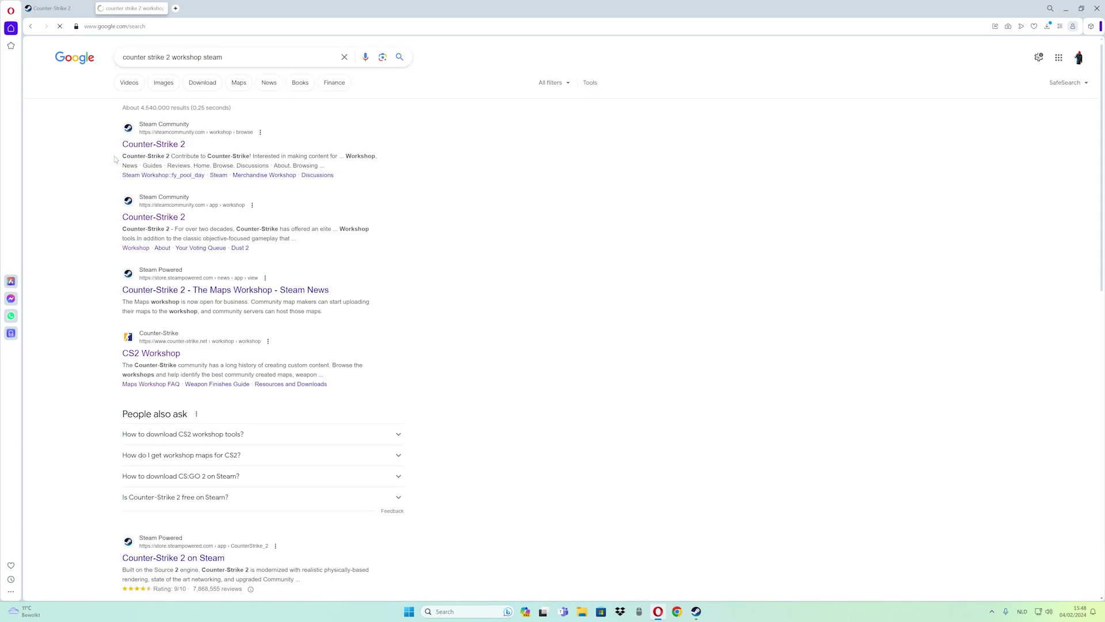
pyautogui.click(151, 144)
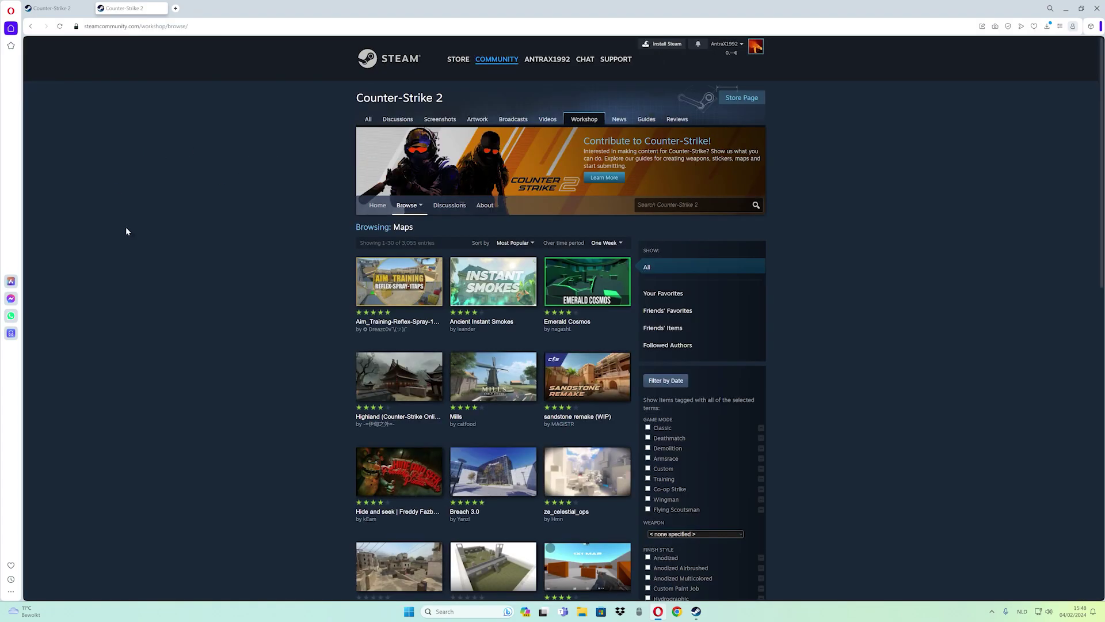
# Step: Search the Workshop for 'mg_' maps and open mg_alley_course_v2
pyautogui.click(682, 206)
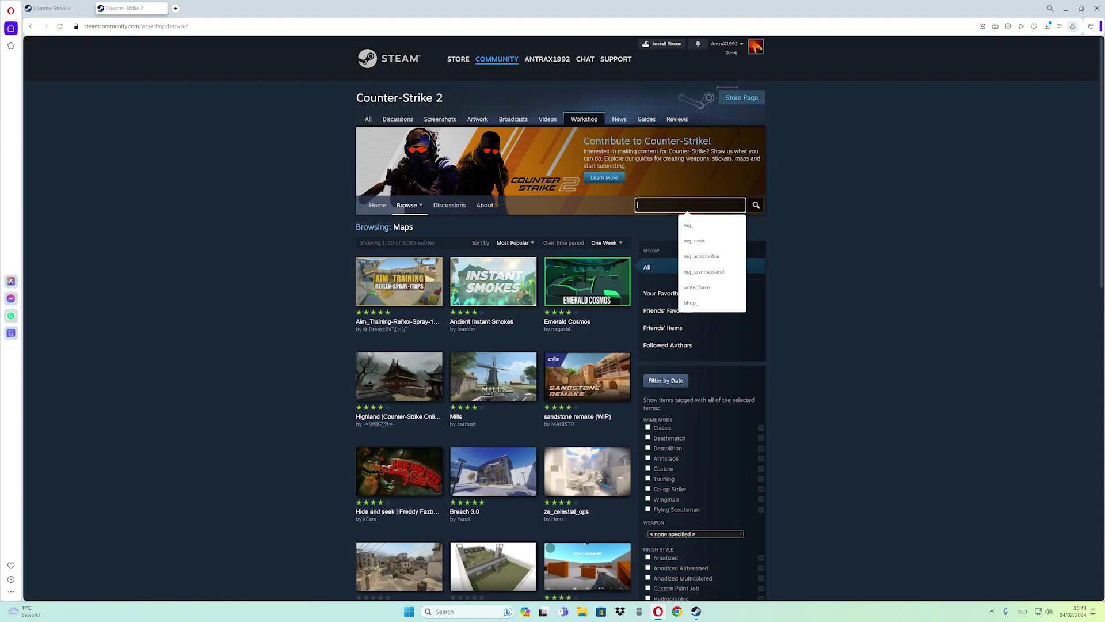
pyautogui.click(695, 230)
pyautogui.click(754, 209)
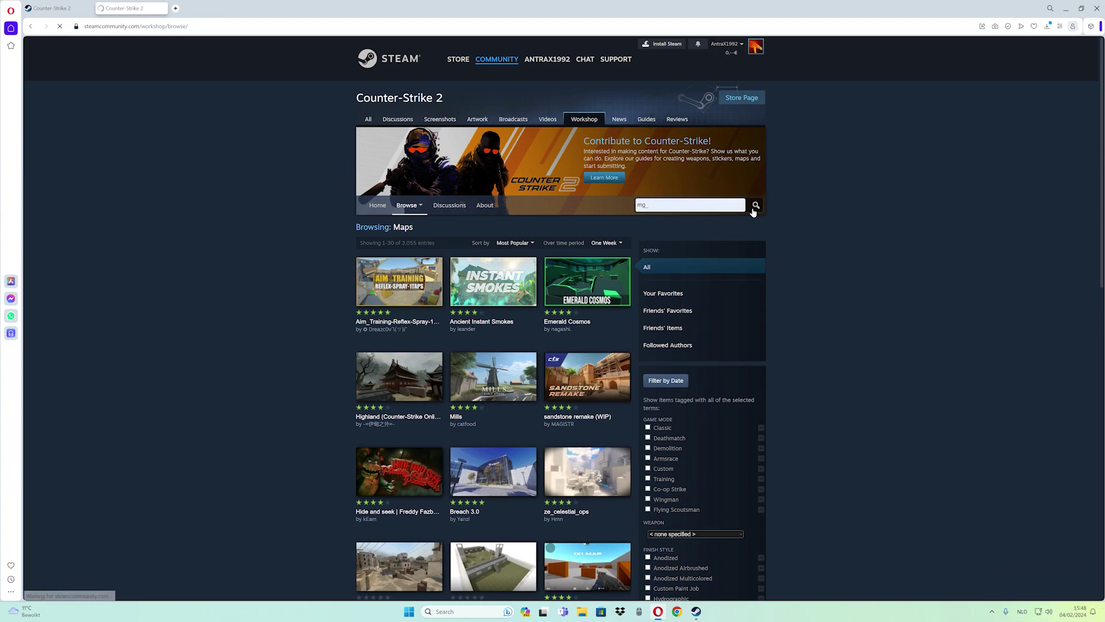
pyautogui.scroll(-2, 523, 340)
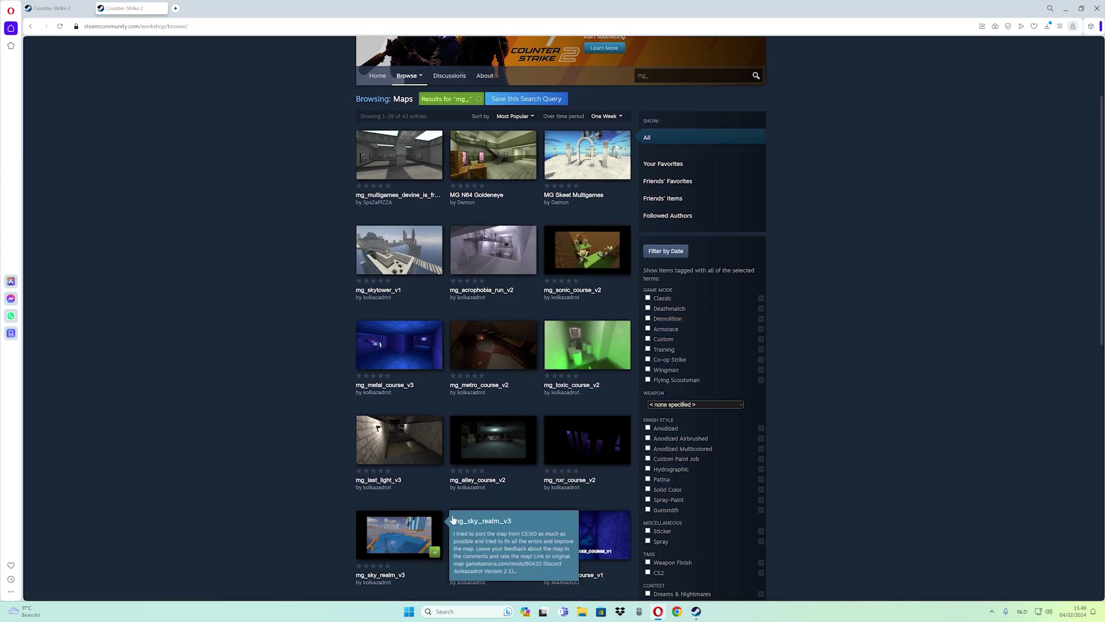
pyautogui.click(483, 482)
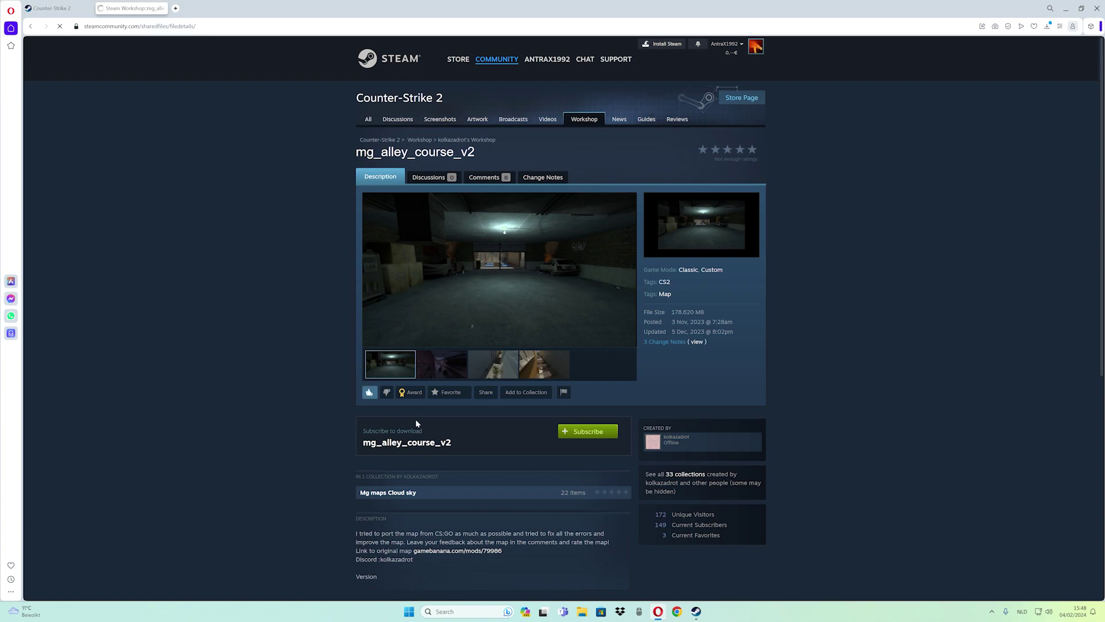
# Step: Add mg_alley_course_v2 to the Unitedforce Maps Collection and close its tab
pyautogui.click(512, 396)
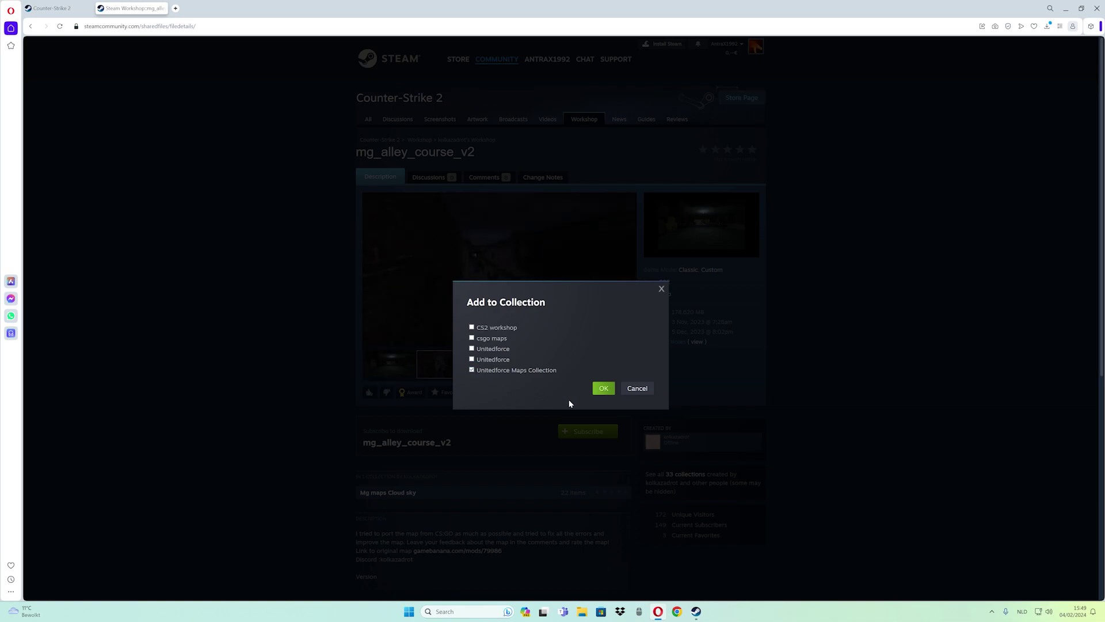
pyautogui.click(604, 388)
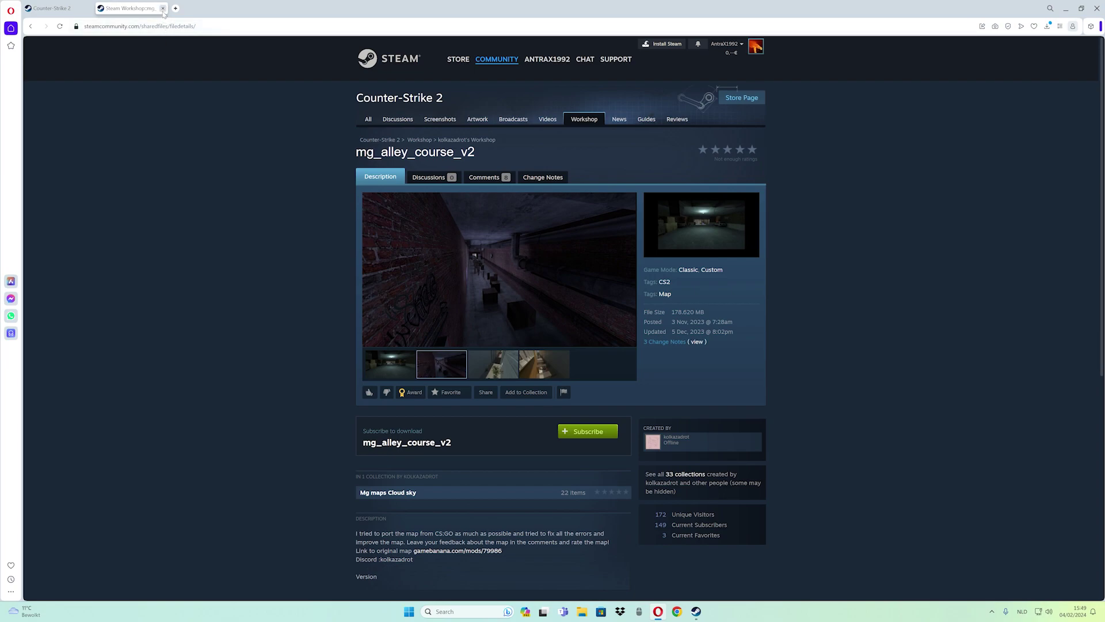
pyautogui.click(163, 8)
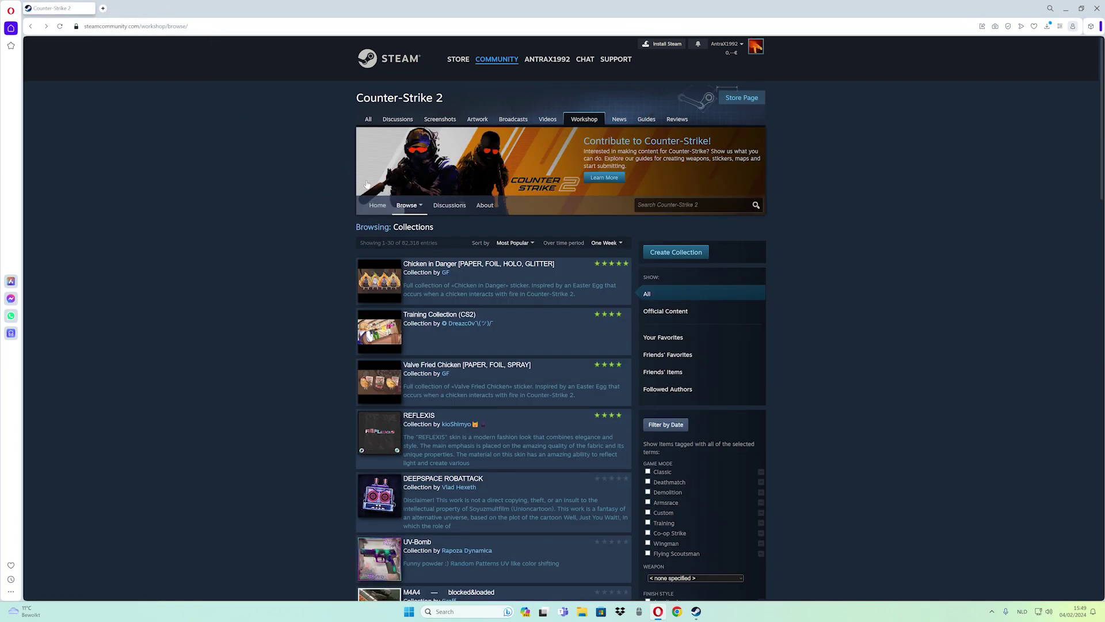
# Step: Filter Workshop collections to Custom and CS2 tags, sorted by Last Updated
pyautogui.moveTo(407, 205)
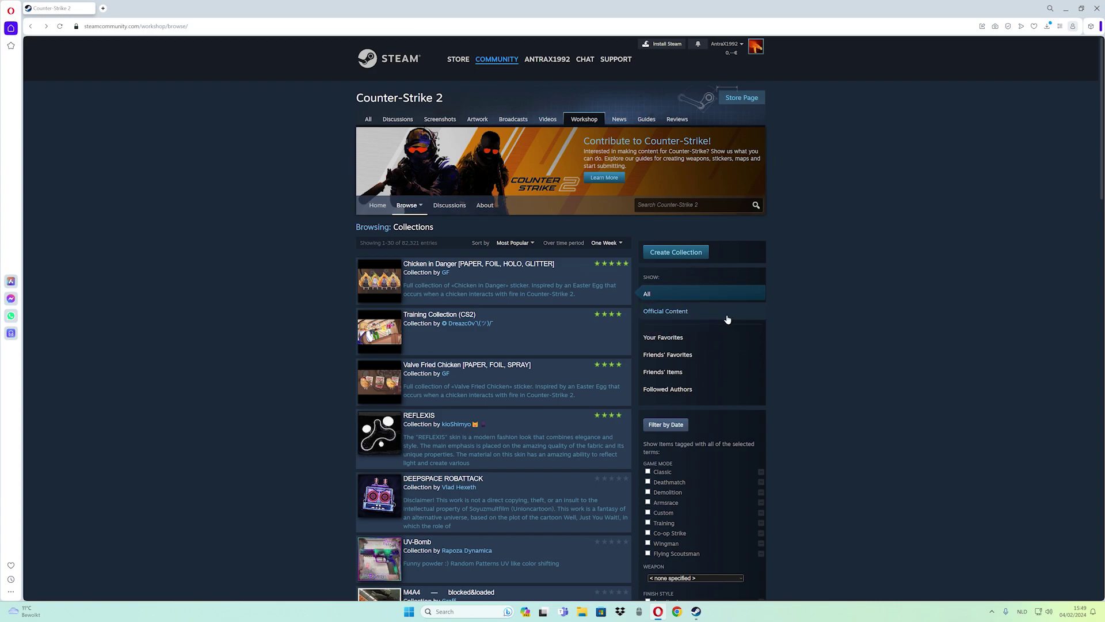
pyautogui.scroll(-2, 727, 319)
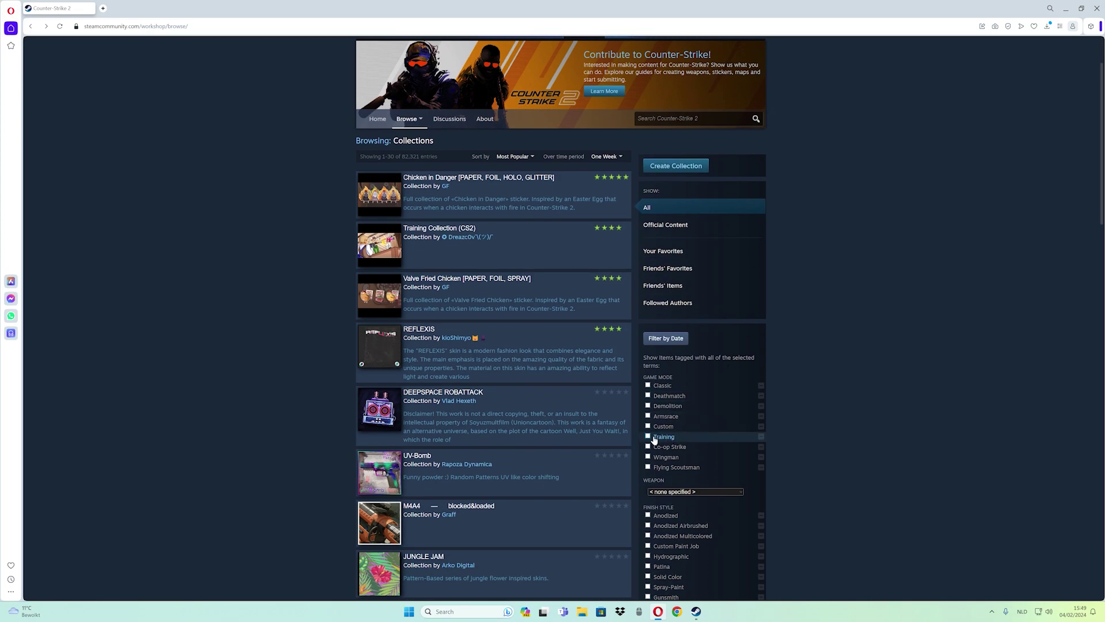
pyautogui.click(648, 426)
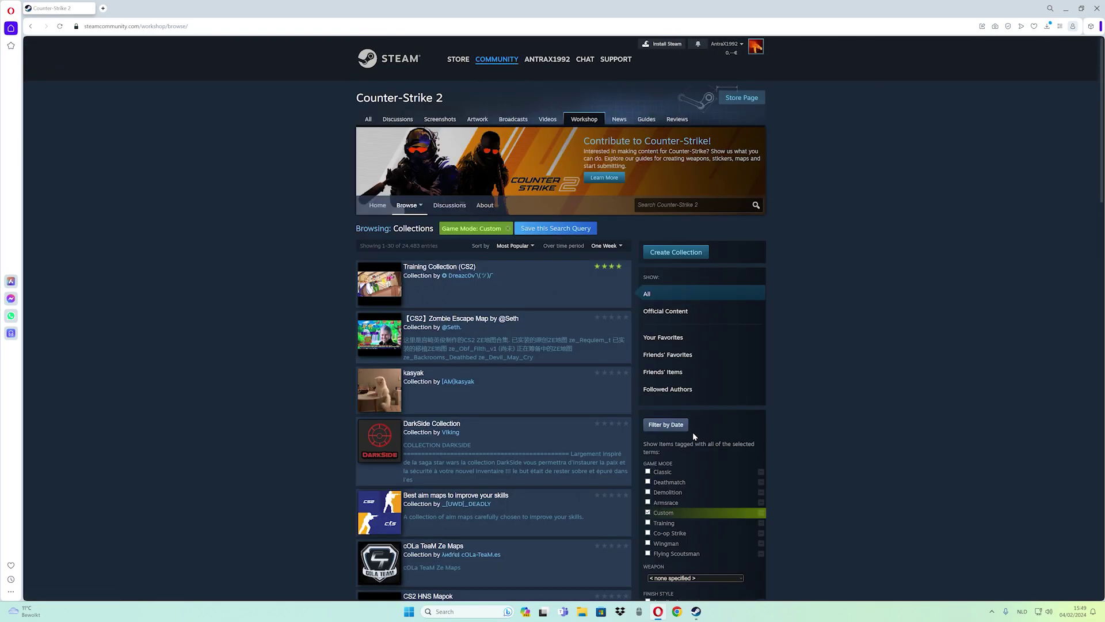
pyautogui.scroll(-2, 692, 478)
pyautogui.click(648, 530)
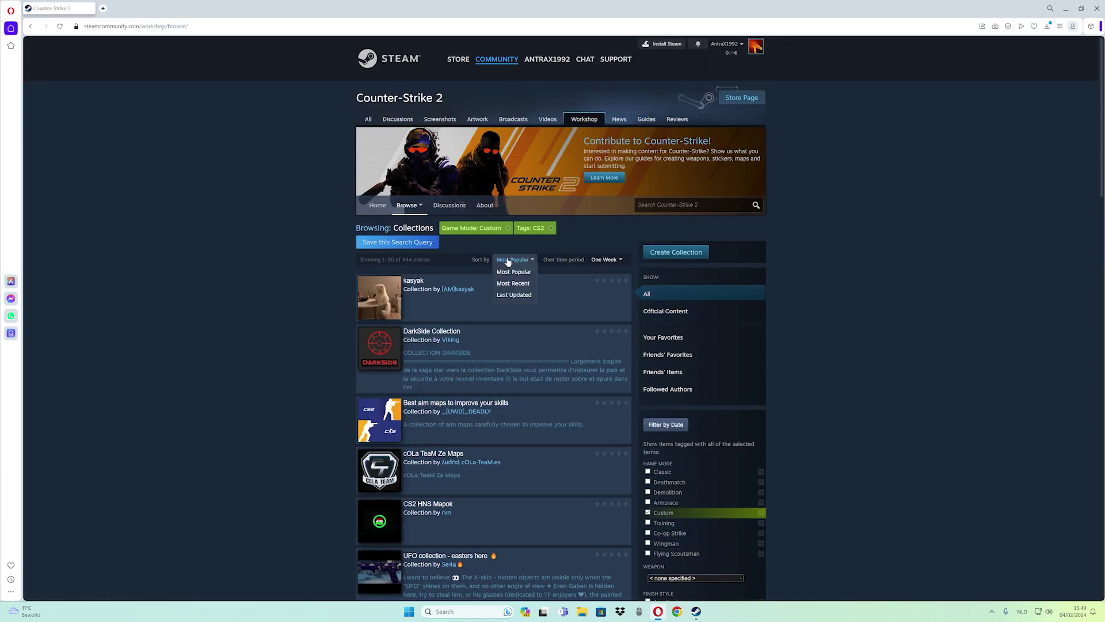
pyautogui.click(509, 295)
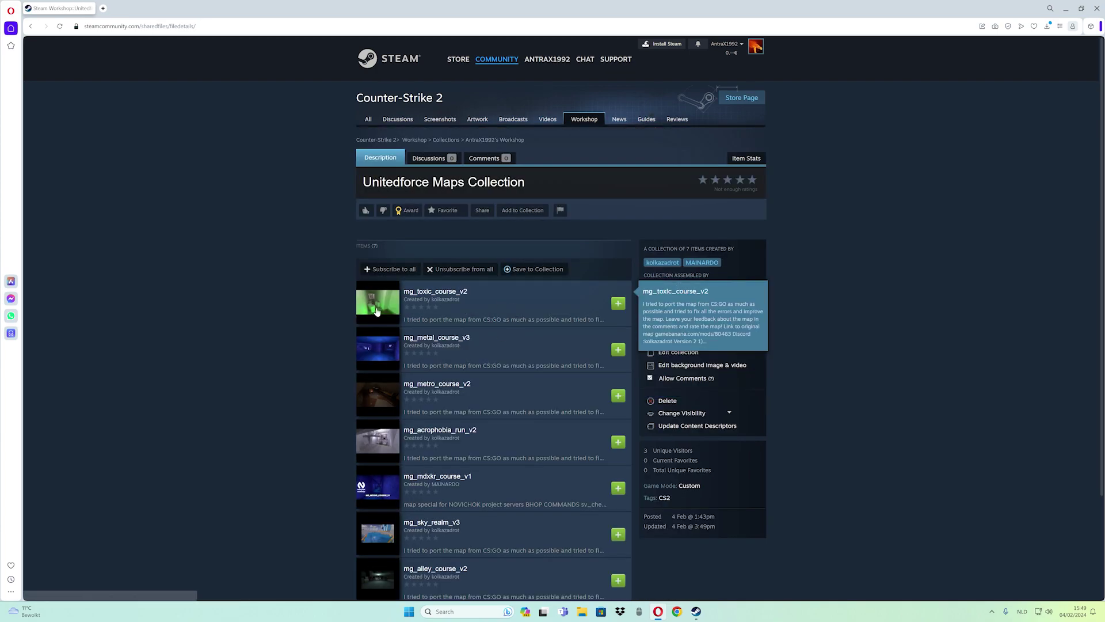
pyautogui.scroll(-3, 468, 438)
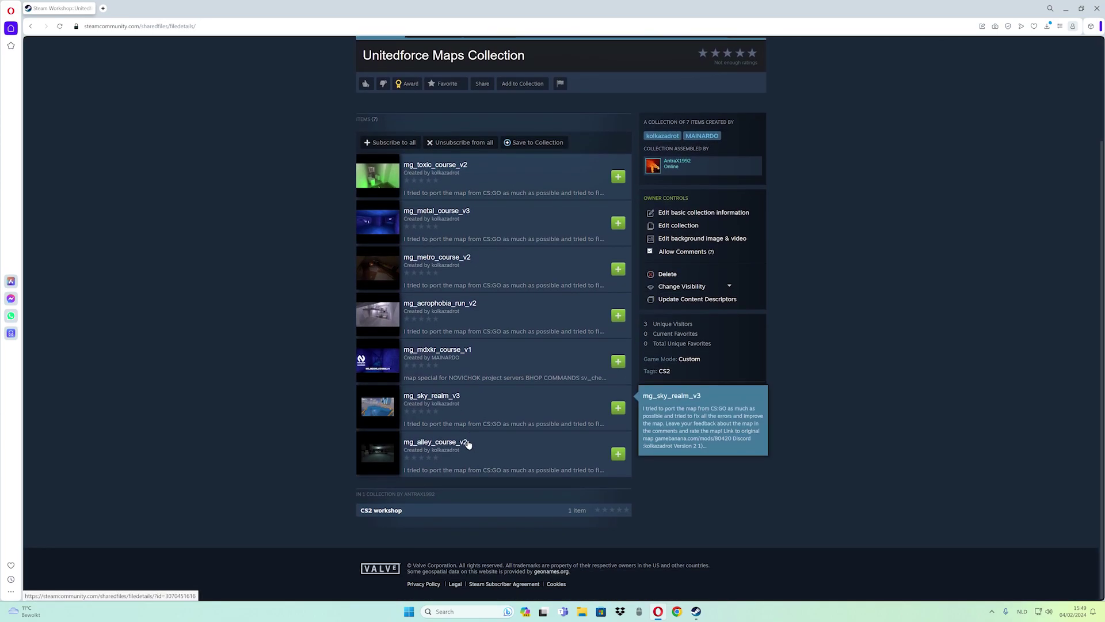
pyautogui.scroll(2, 489, 401)
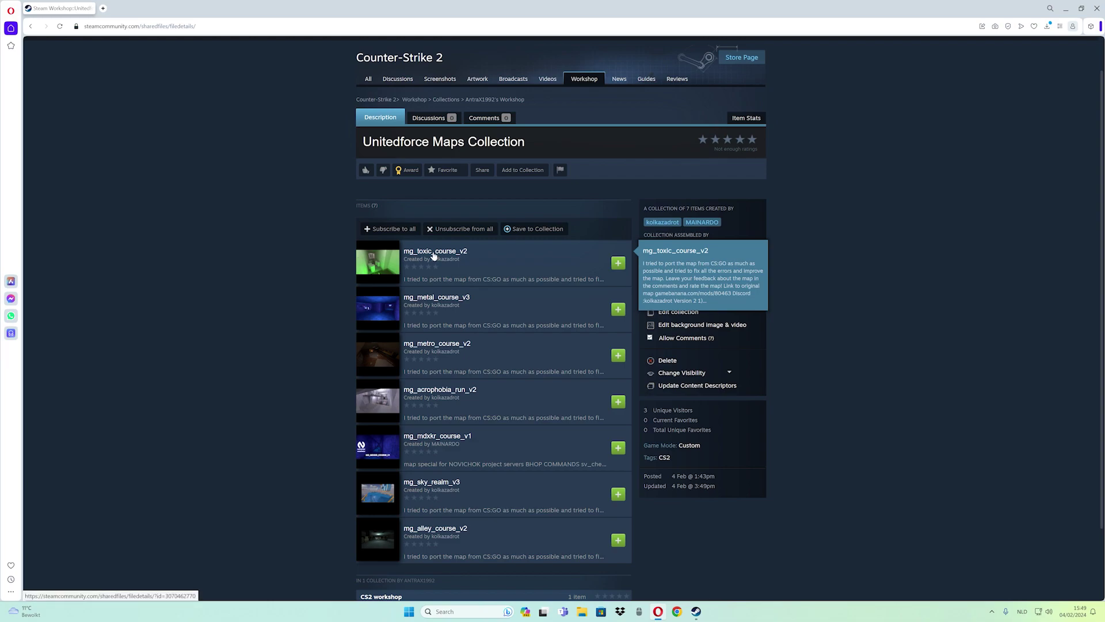
pyautogui.click(302, 28)
pyautogui.click(251, 25)
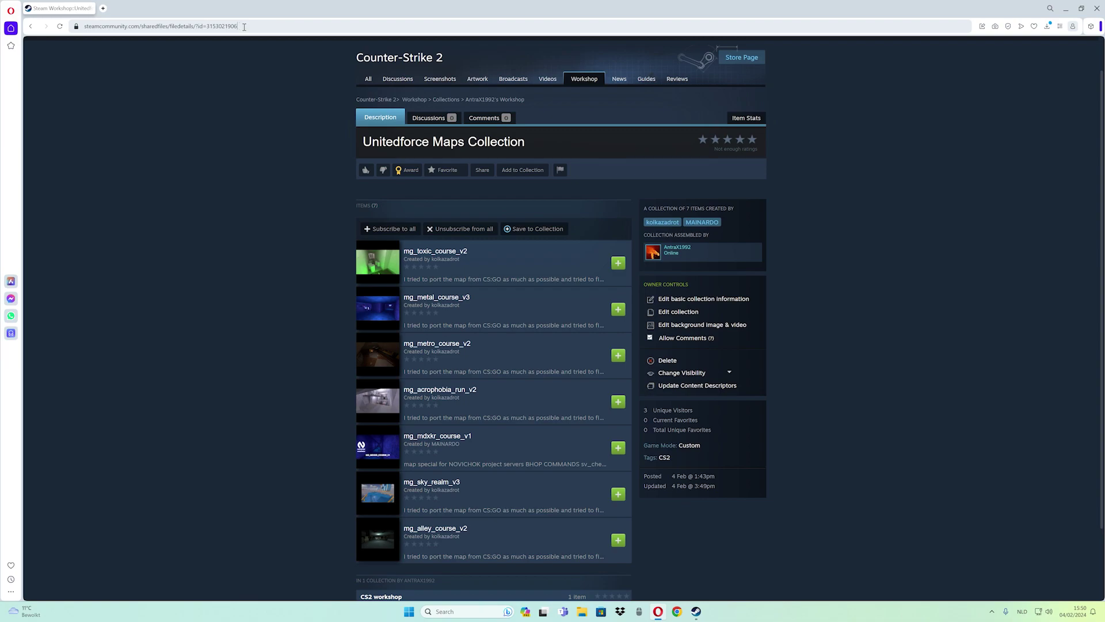
pyautogui.moveTo(236, 26); pyautogui.dragTo(215, 28)
pyautogui.rightClick(222, 30)
pyautogui.click(232, 53)
# Step: Search for dathost in a new tab and open the Unitedforce server's settings from the Dashboard
pyautogui.click(104, 8)
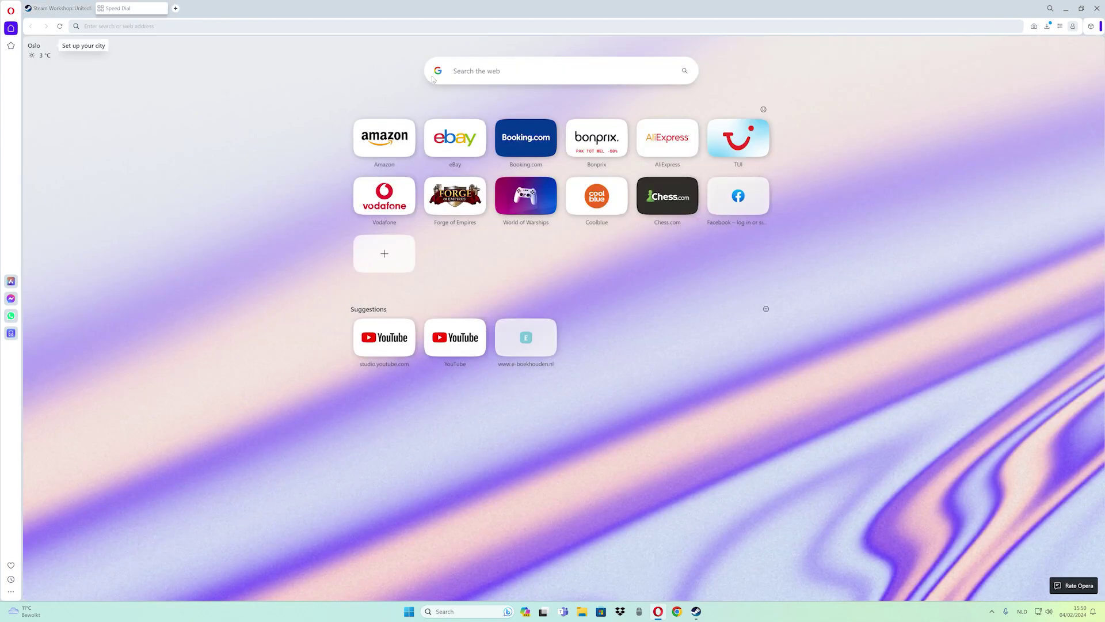
pyautogui.click(474, 71)
pyautogui.write('dathost')
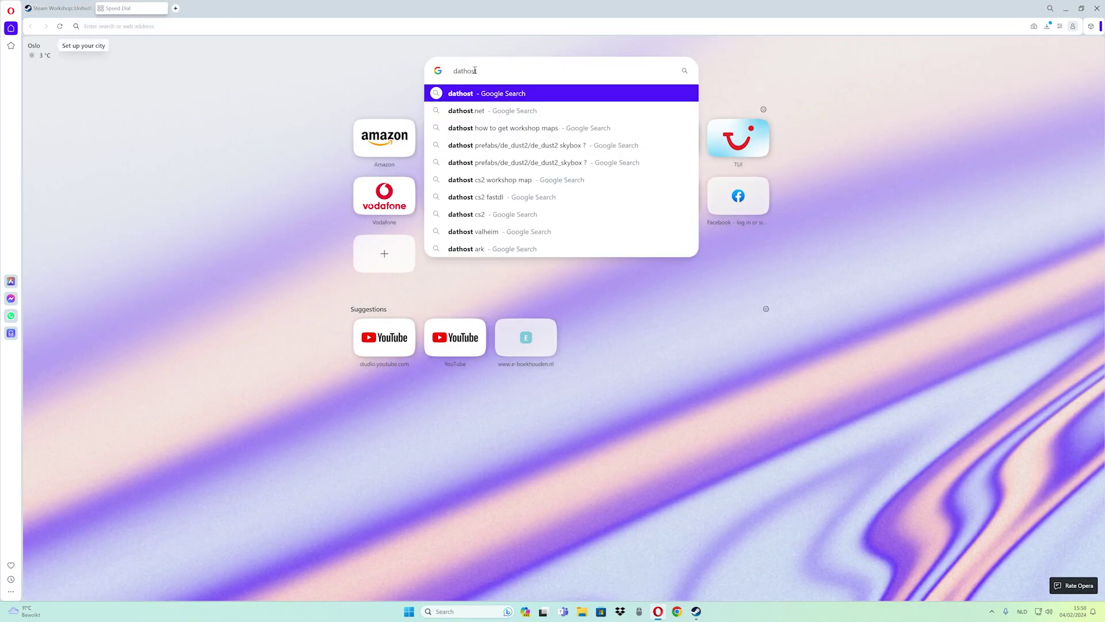
pyautogui.press('Return')
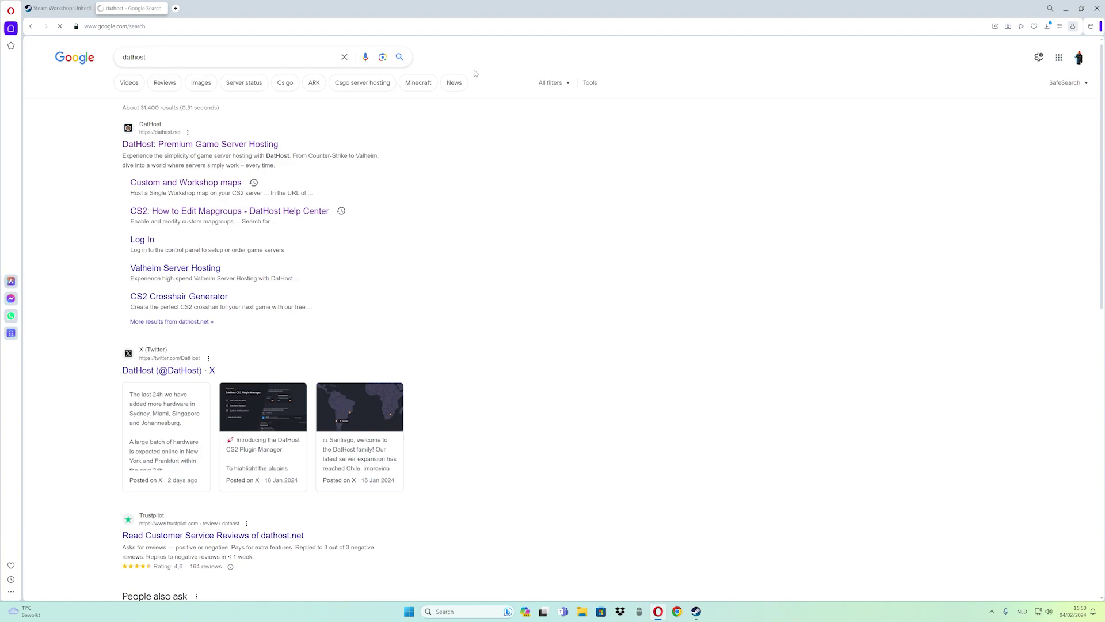
pyautogui.click(258, 146)
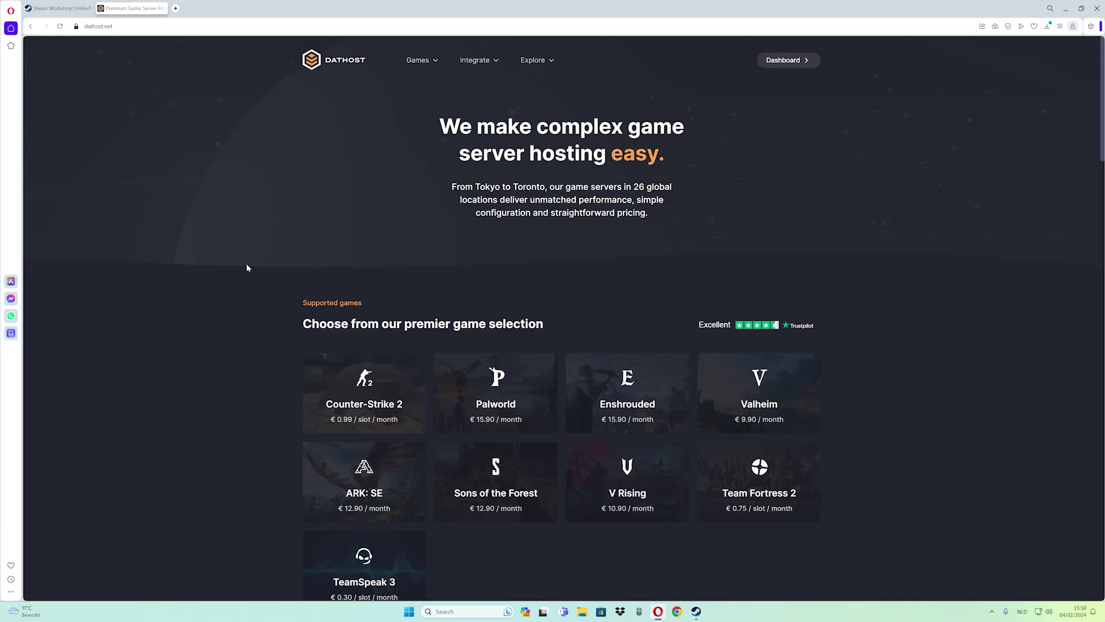
pyautogui.click(785, 61)
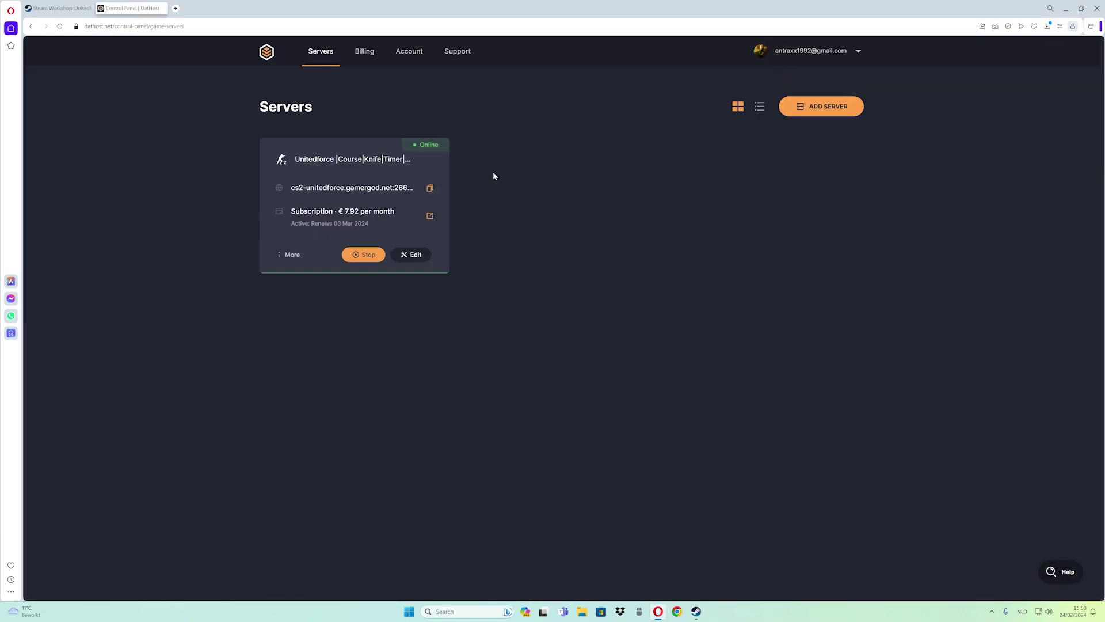
pyautogui.click(415, 255)
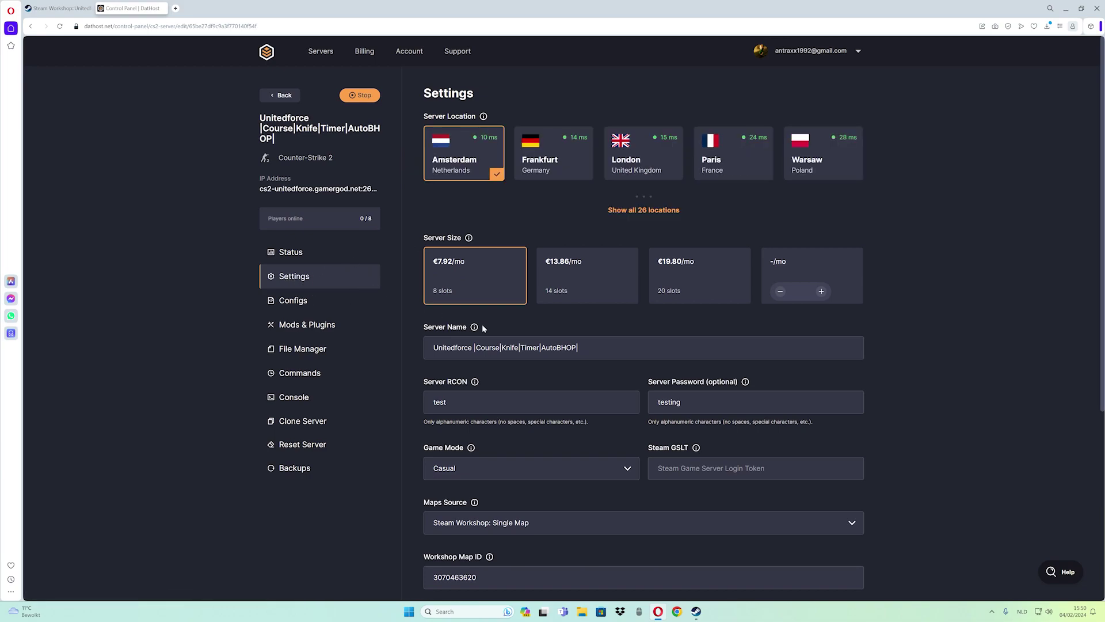
pyautogui.scroll(-4, 531, 336)
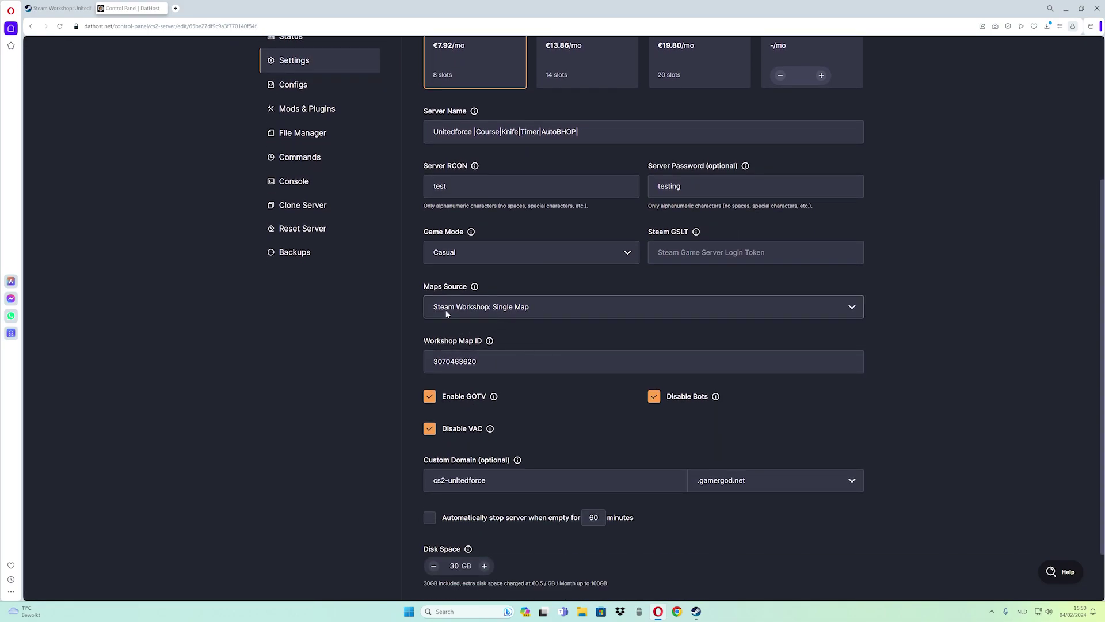
pyautogui.click(464, 306)
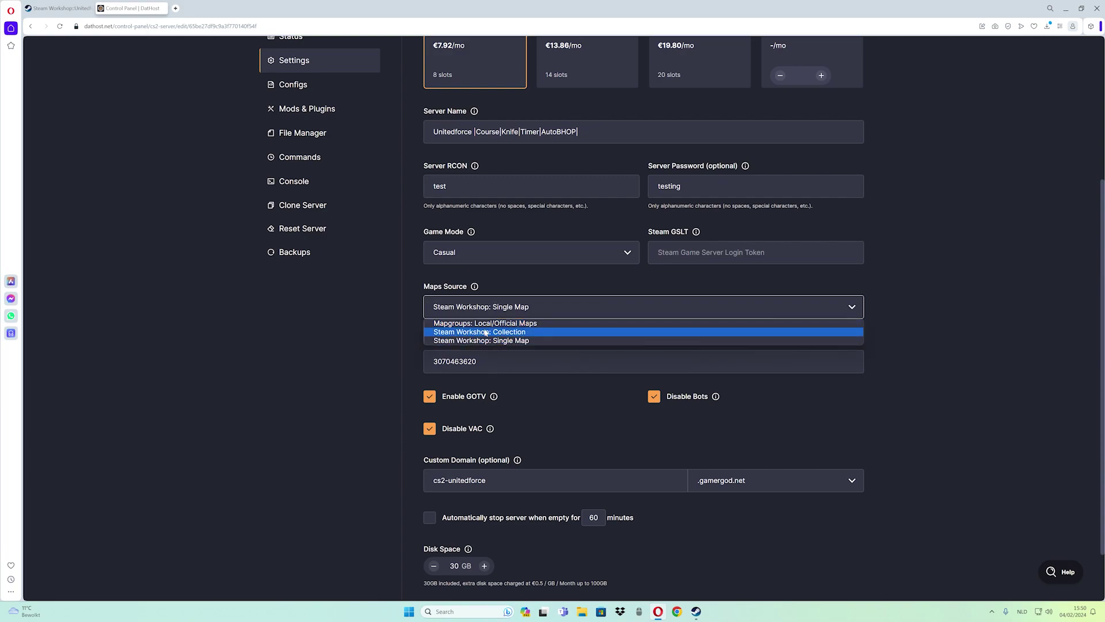
pyautogui.click(479, 332)
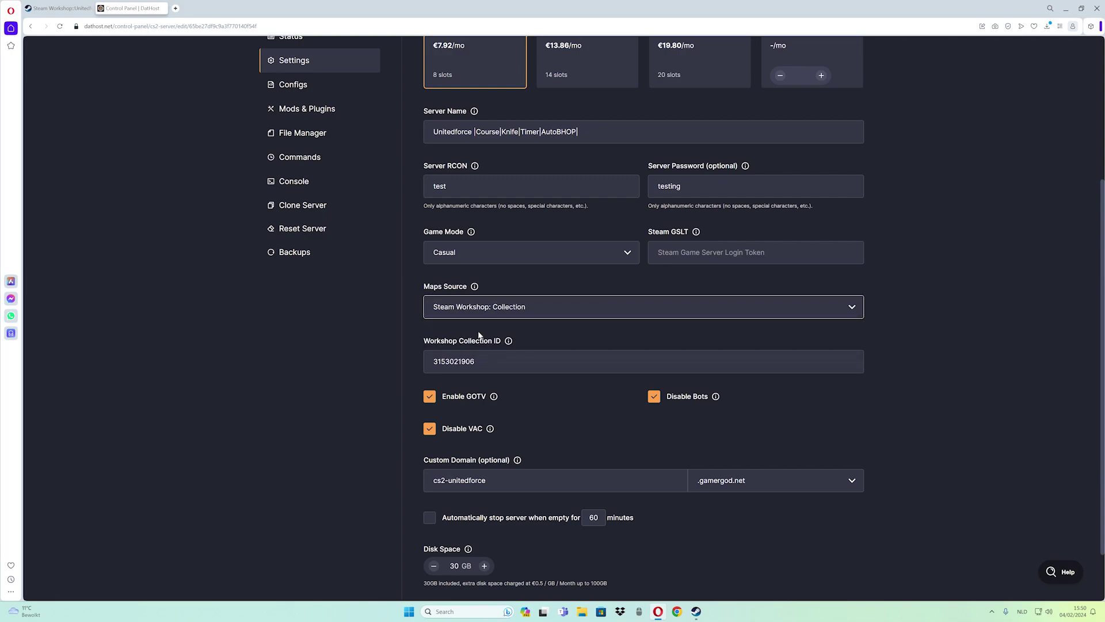
pyautogui.moveTo(478, 362); pyautogui.dragTo(418, 365)
pyautogui.press('BackSpace')
pyautogui.hotkey('ctrl', 'v')
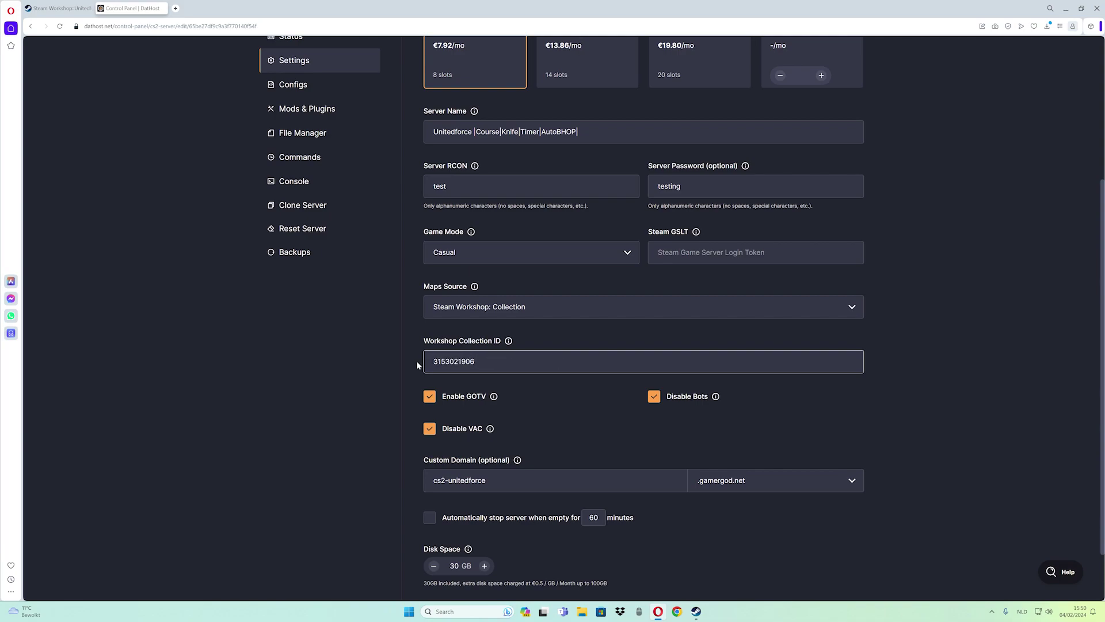
pyautogui.scroll(-2, 597, 439)
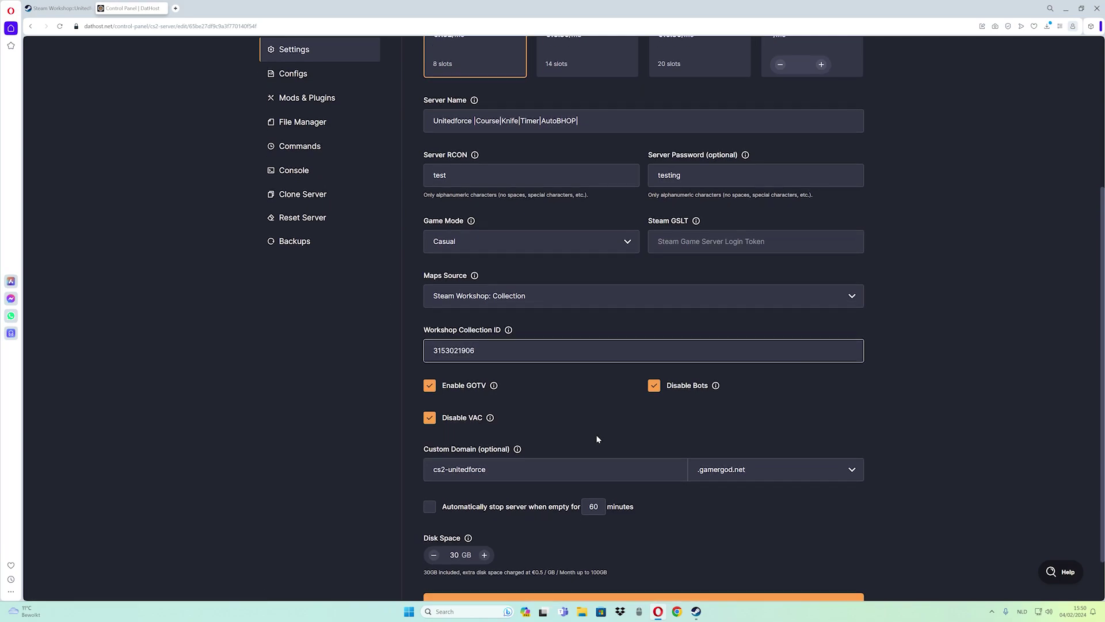
pyautogui.click(667, 554)
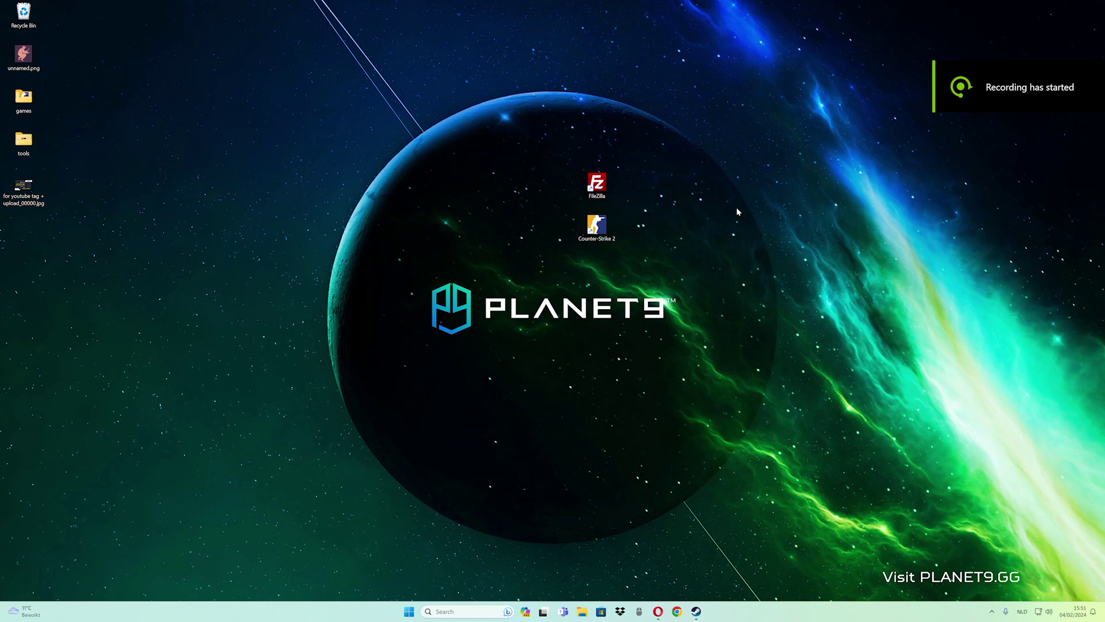
# Step: Reconnect FileZilla to the DatHost server and browse to addons/counterstrikesharp/plugins/WorkshopDefaultMap
pyautogui.doubleClick(596, 184)
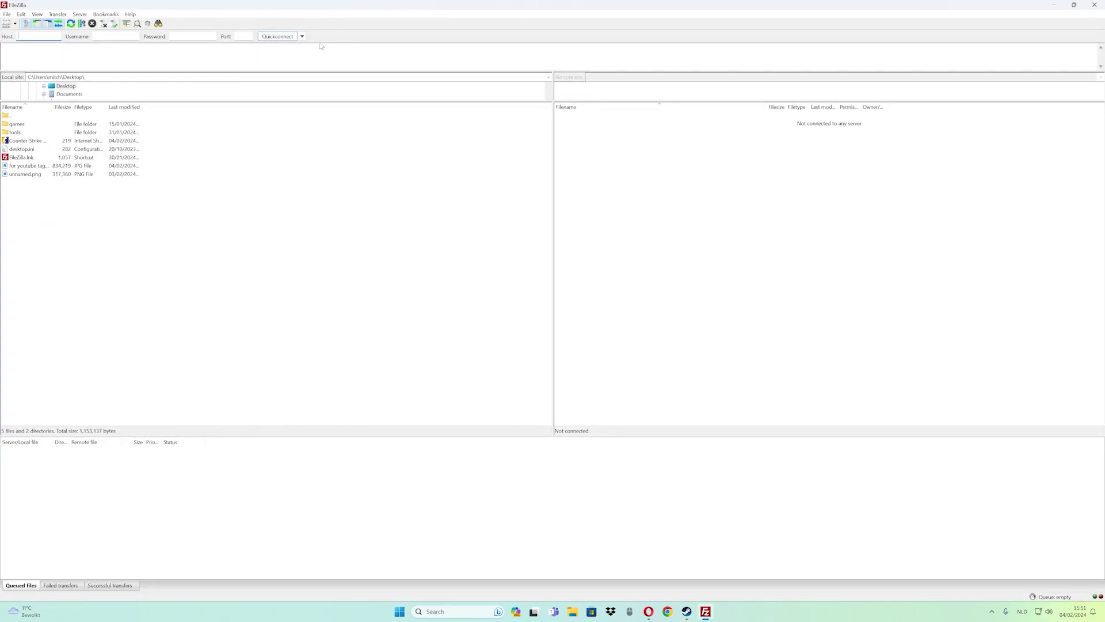
pyautogui.click(303, 37)
pyautogui.click(327, 64)
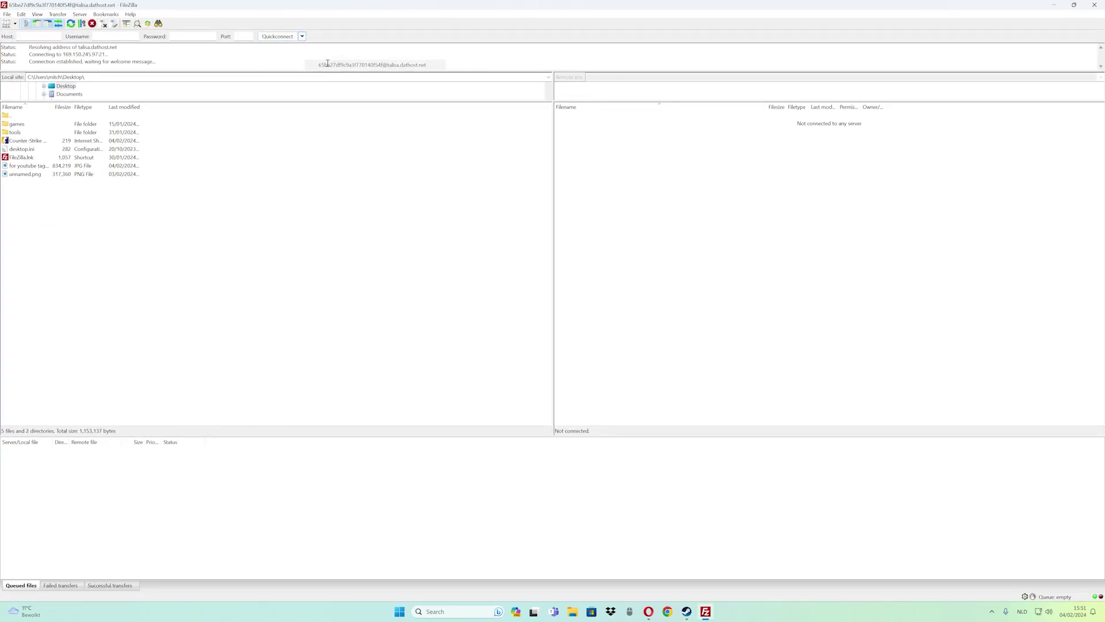
pyautogui.doubleClick(576, 125)
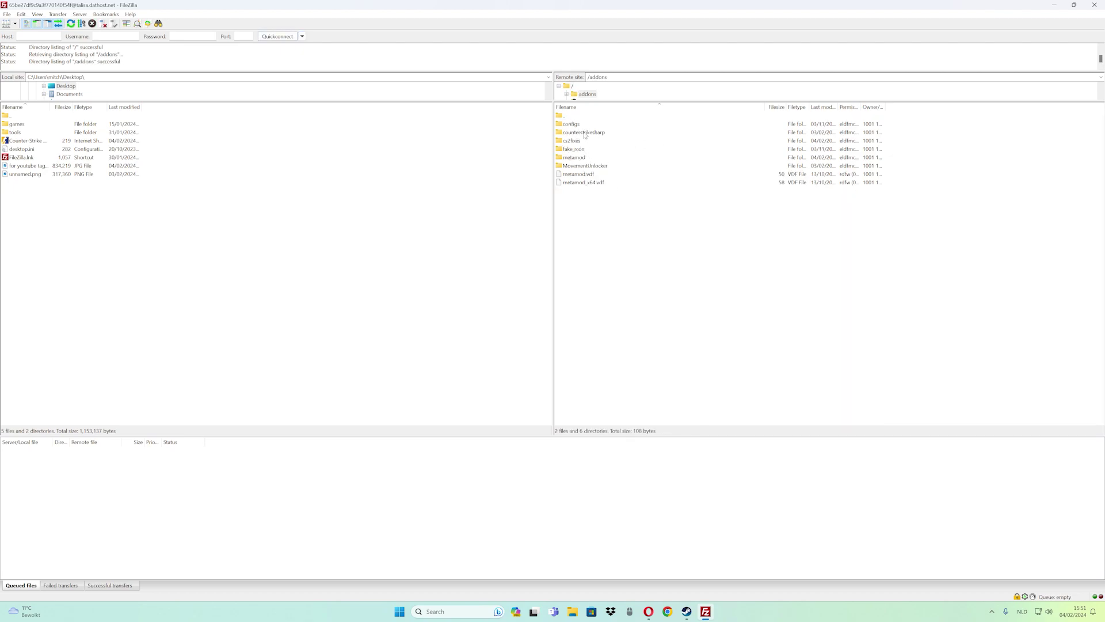
pyautogui.doubleClick(585, 133)
pyautogui.doubleClick(588, 175)
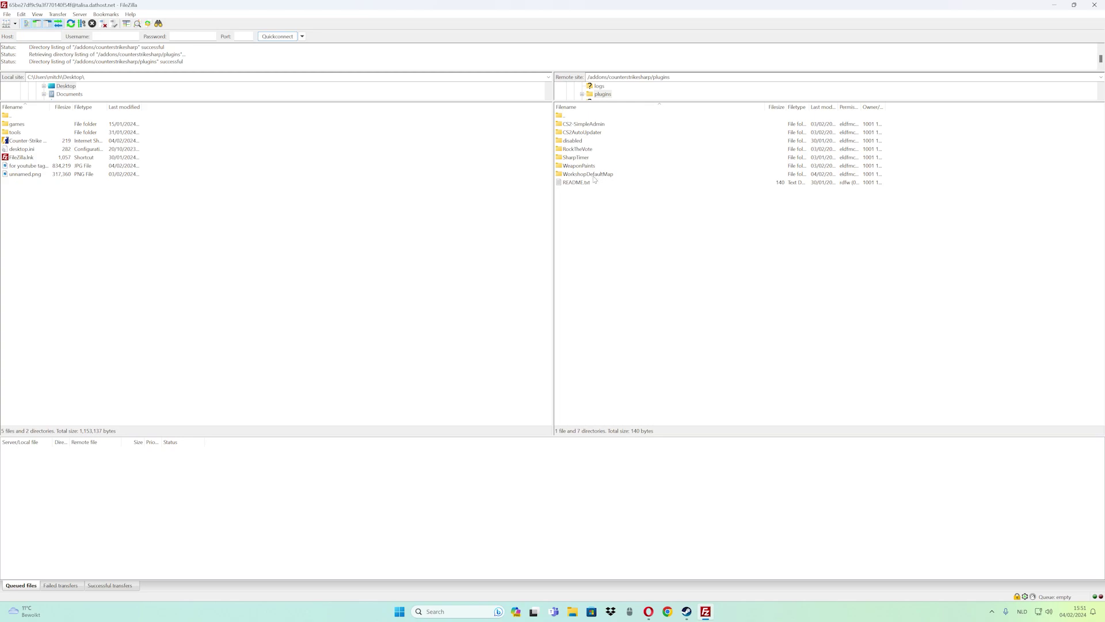
pyautogui.doubleClick(588, 174)
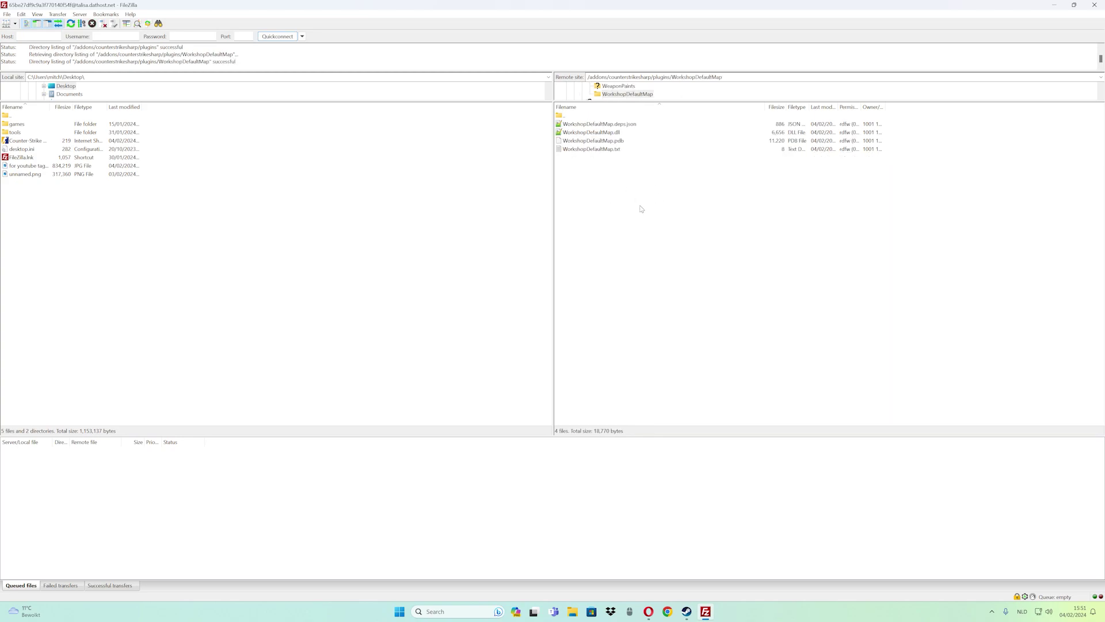
# Step: Open WorkshopDefaultMap.txt for editing and delete its awp_lego entry
pyautogui.click(598, 151)
pyautogui.rightClick(598, 151)
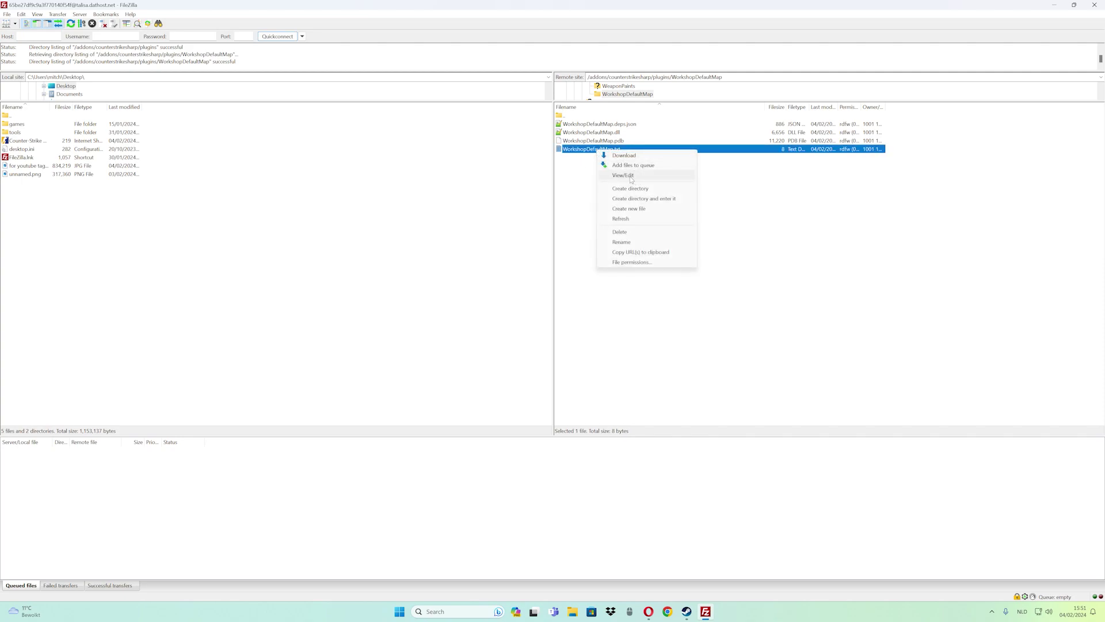
pyautogui.click(624, 176)
pyautogui.doubleClick(6, 43)
pyautogui.press('BackSpace')
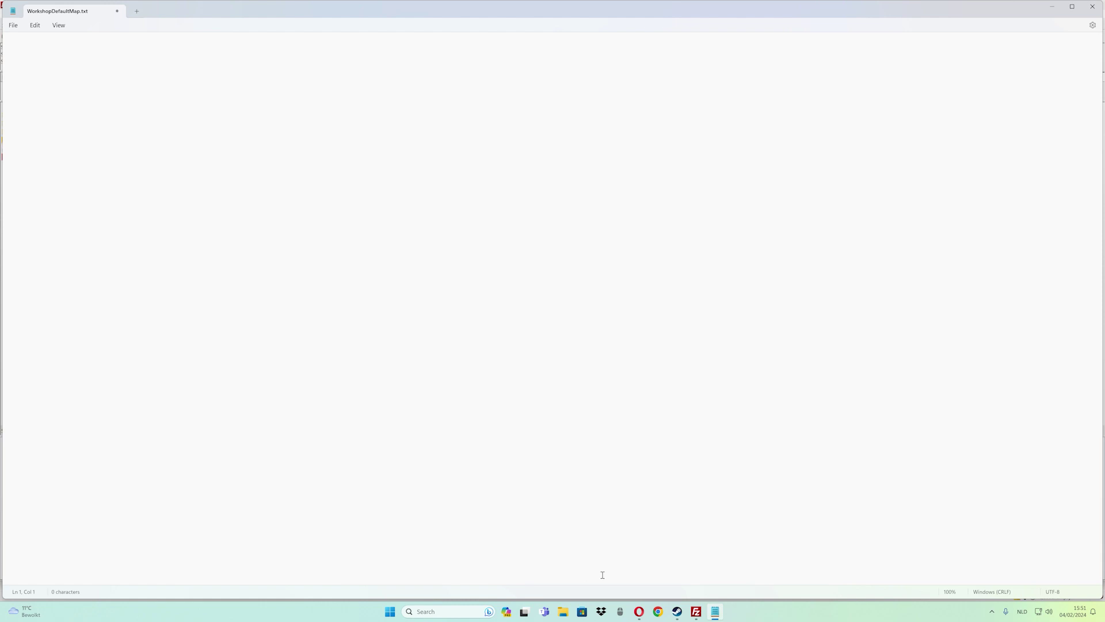
# Step: Copy the map name mg_acrophobia_run_v2 from its Workshop page in the Unitedforce collection
pyautogui.click(639, 611)
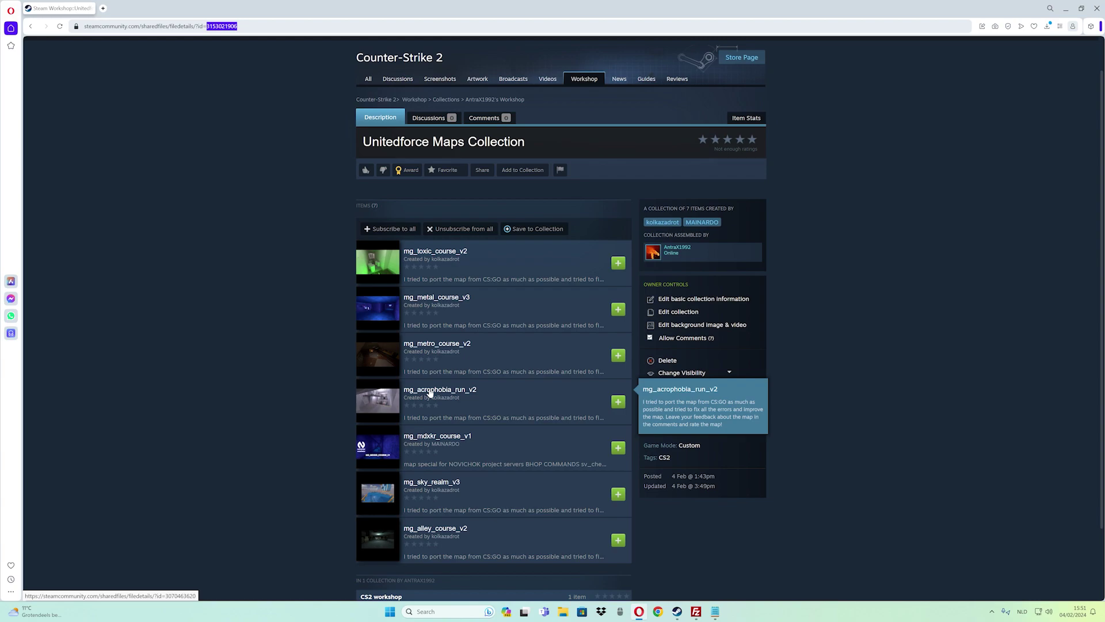
pyautogui.click(430, 391)
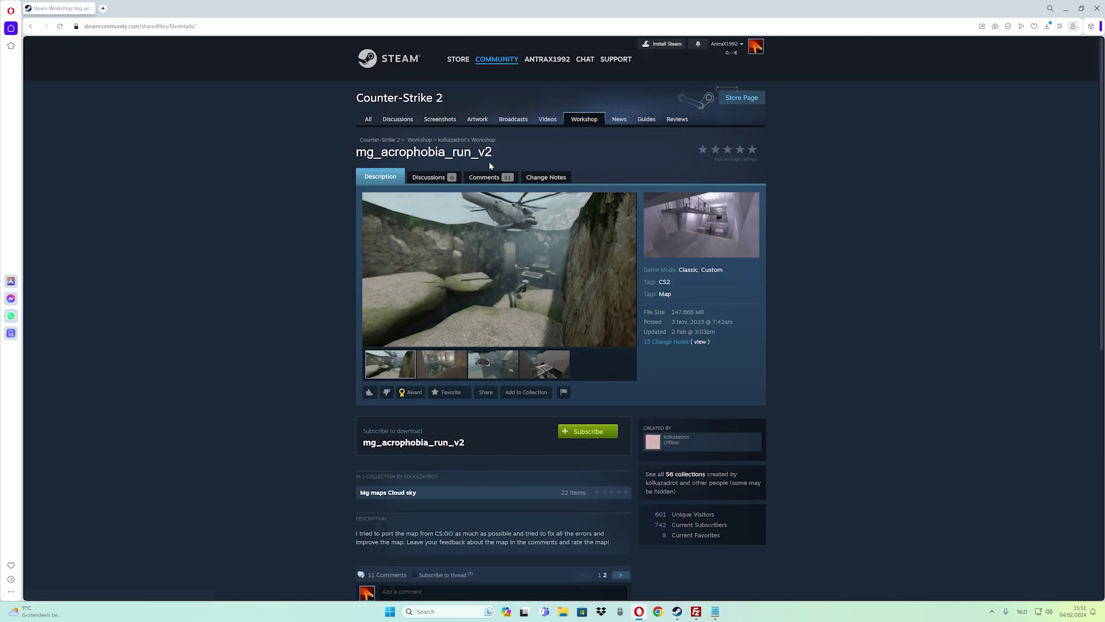
pyautogui.moveTo(473, 153); pyautogui.dragTo(351, 153)
pyautogui.rightClick(363, 154)
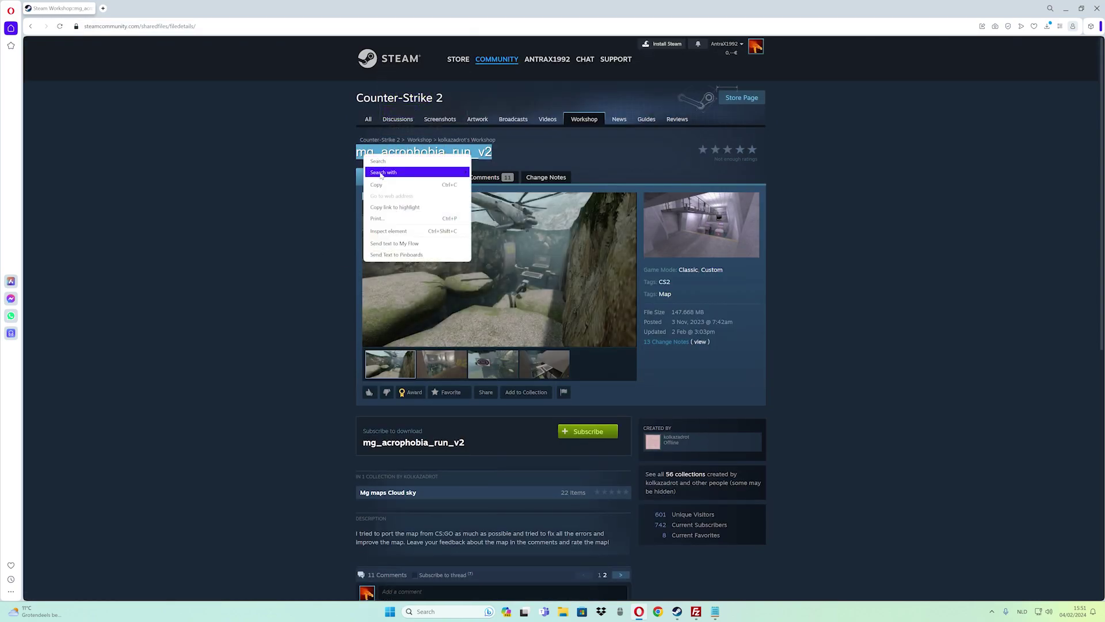
pyautogui.click(376, 185)
pyautogui.click(715, 610)
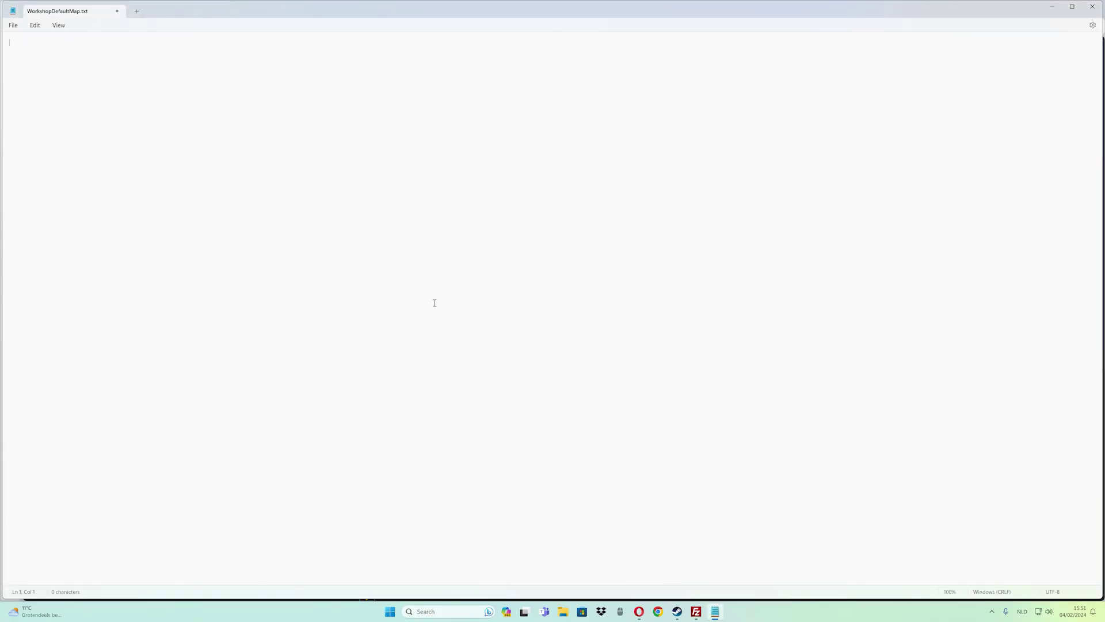
# Step: Paste mg_acrophobia_run_v2 into WorkshopDefaultMap.txt, save and close it, and confirm the upload
pyautogui.hotkey('ctrl', 'v')
pyautogui.click(13, 24)
pyautogui.click(30, 84)
pyautogui.click(1092, 6)
pyautogui.click(703, 612)
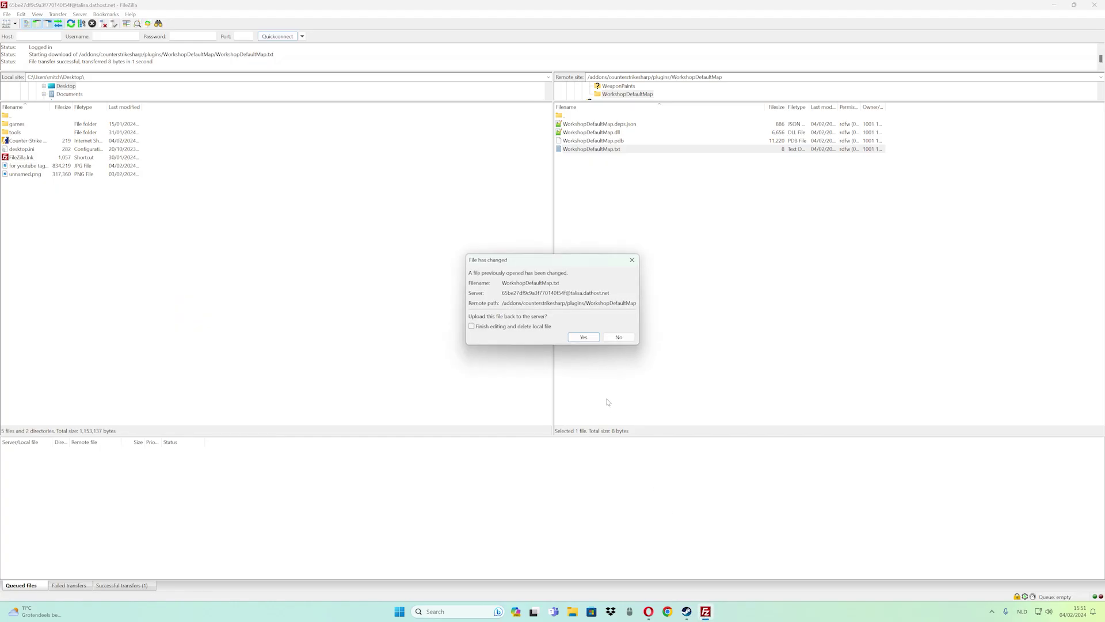
pyautogui.click(583, 337)
pyautogui.click(649, 612)
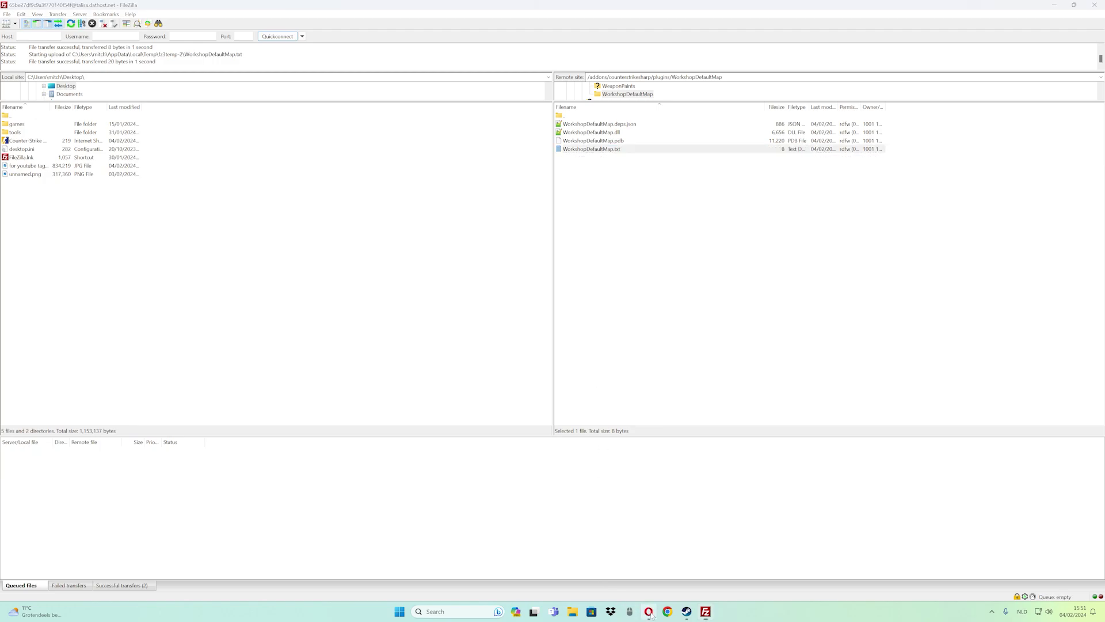
# Step: Search for dathost, go to the DatHost dashboard, and open the Unitedforce server's edit settings
pyautogui.click(92, 8)
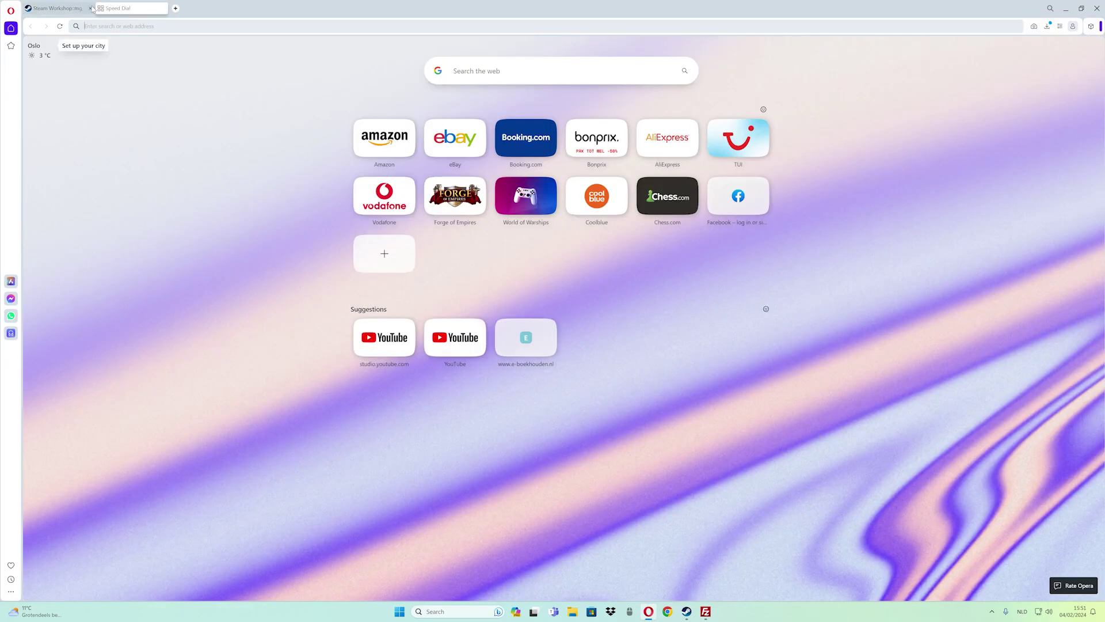
pyautogui.click(507, 75)
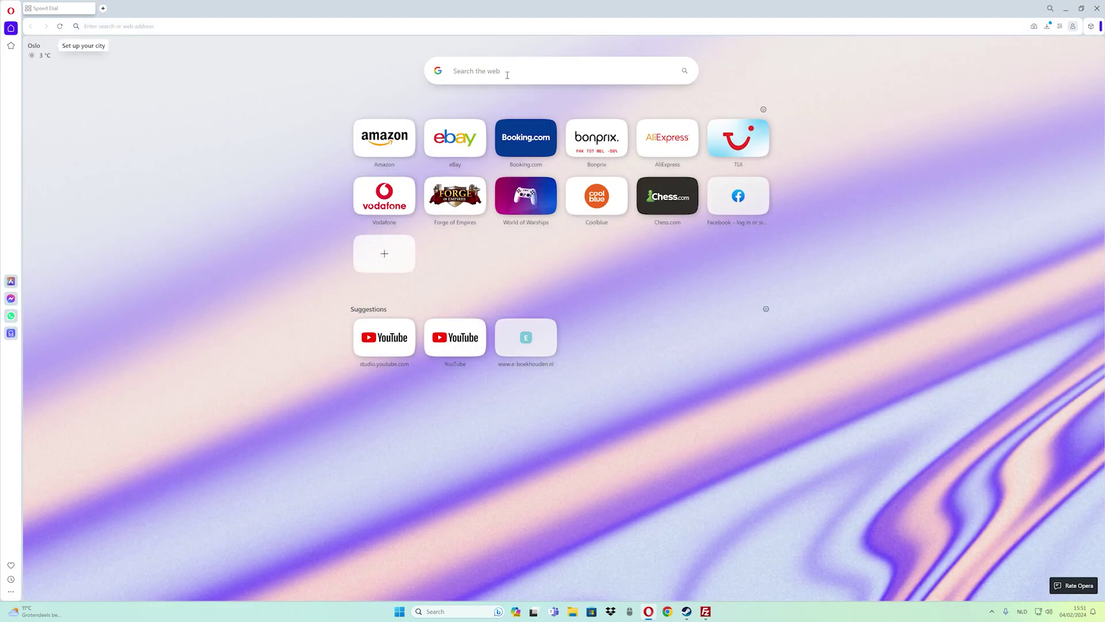
pyautogui.write('dathost')
pyautogui.press('Return')
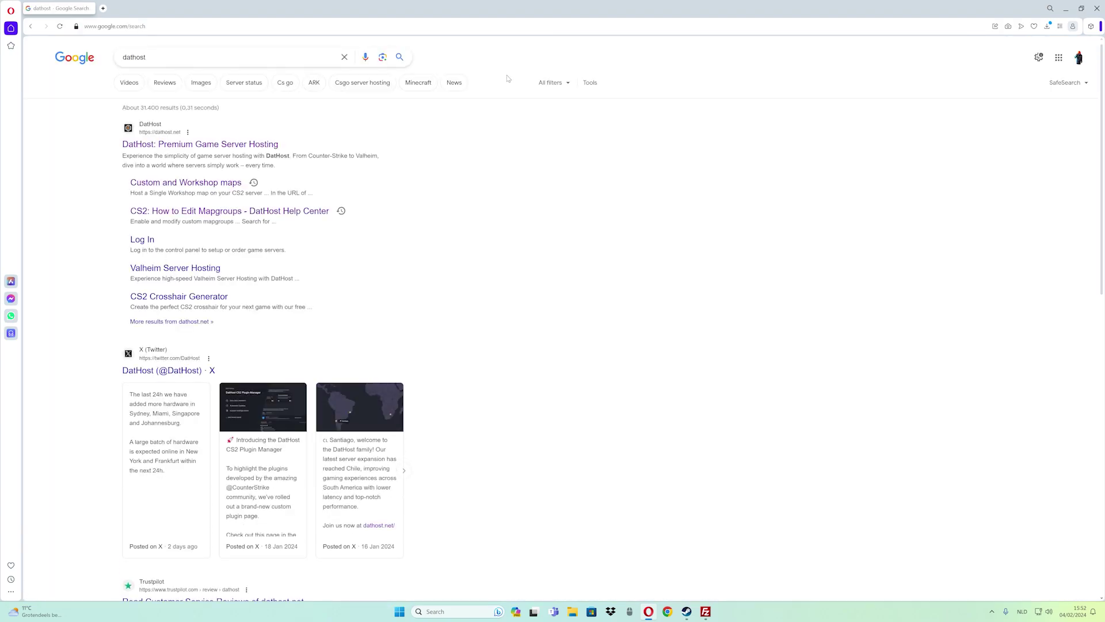
pyautogui.click(262, 144)
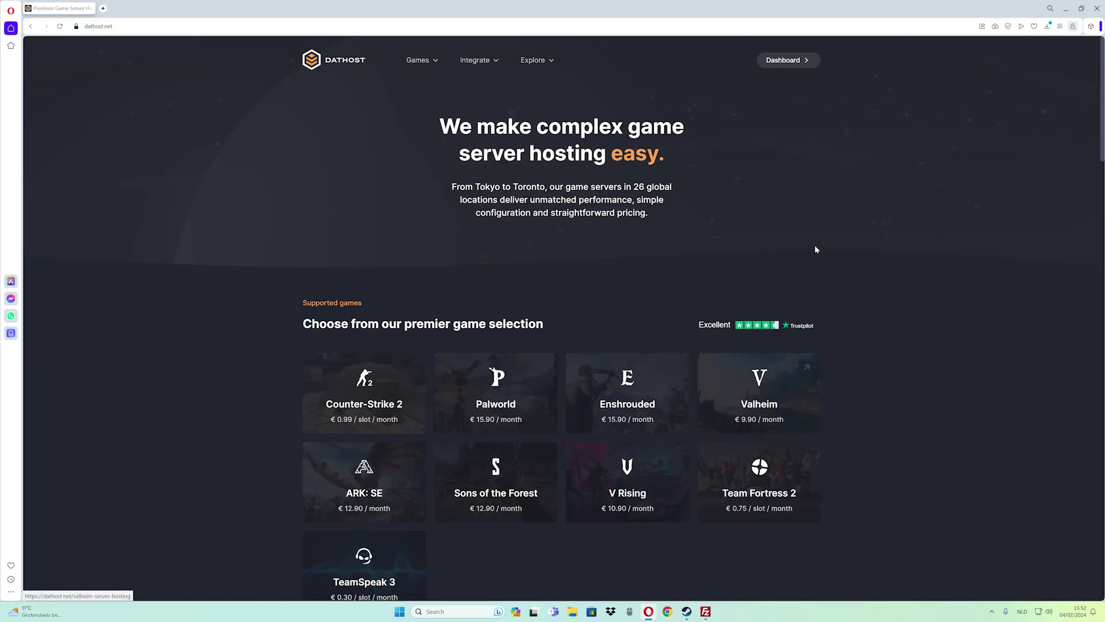
pyautogui.click(786, 61)
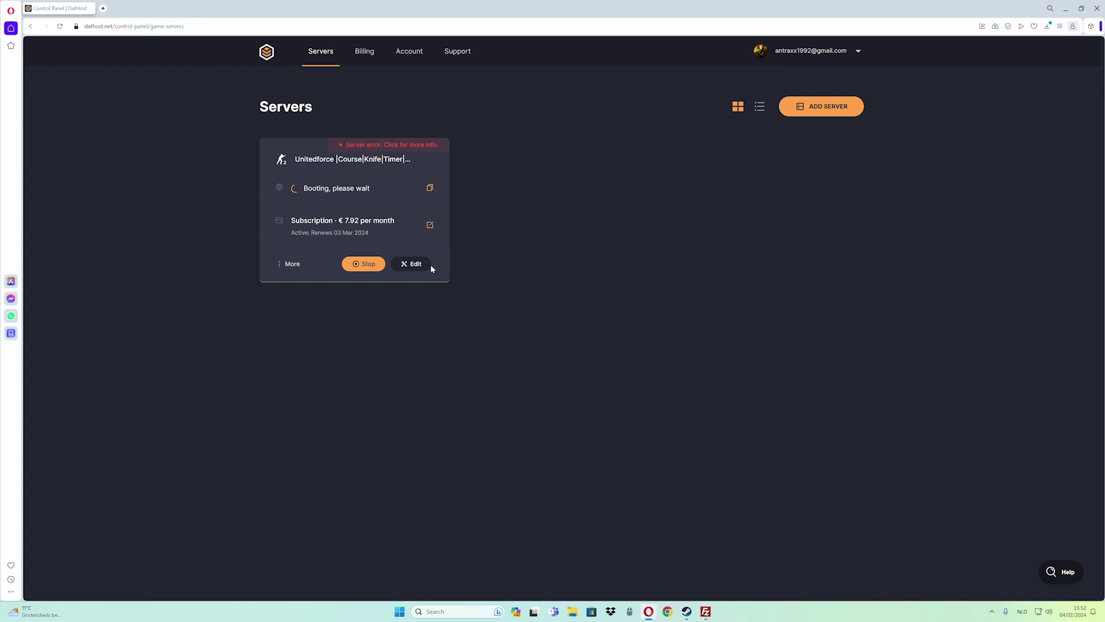
pyautogui.click(428, 265)
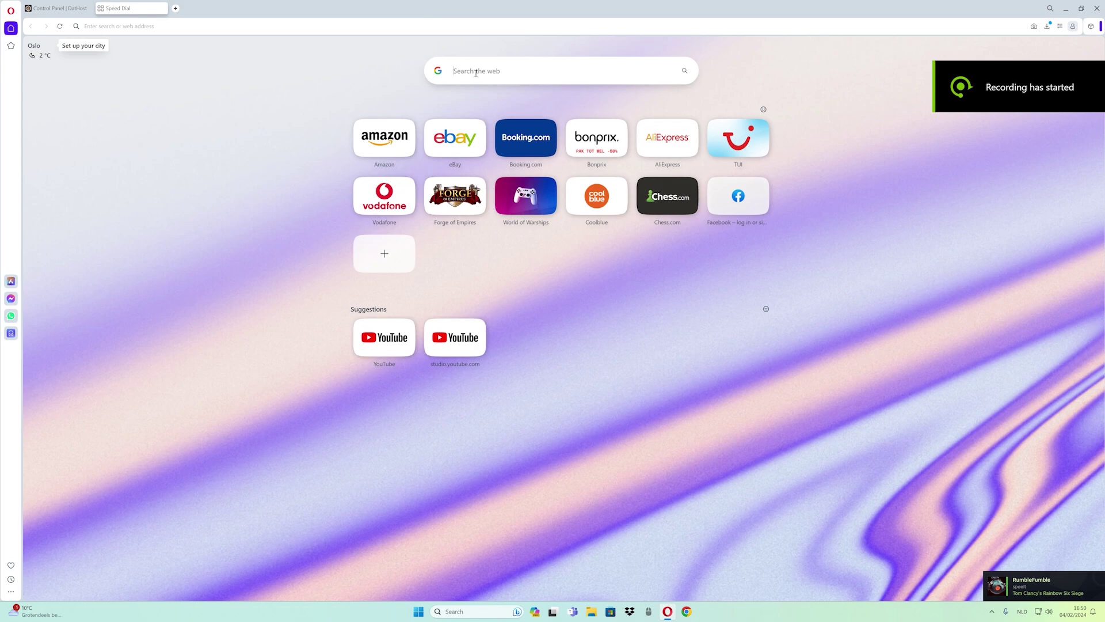
# Step: Open GhostCap's CS2 Plugins List article and filter it for 'mapch'
pyautogui.write('ghostc')
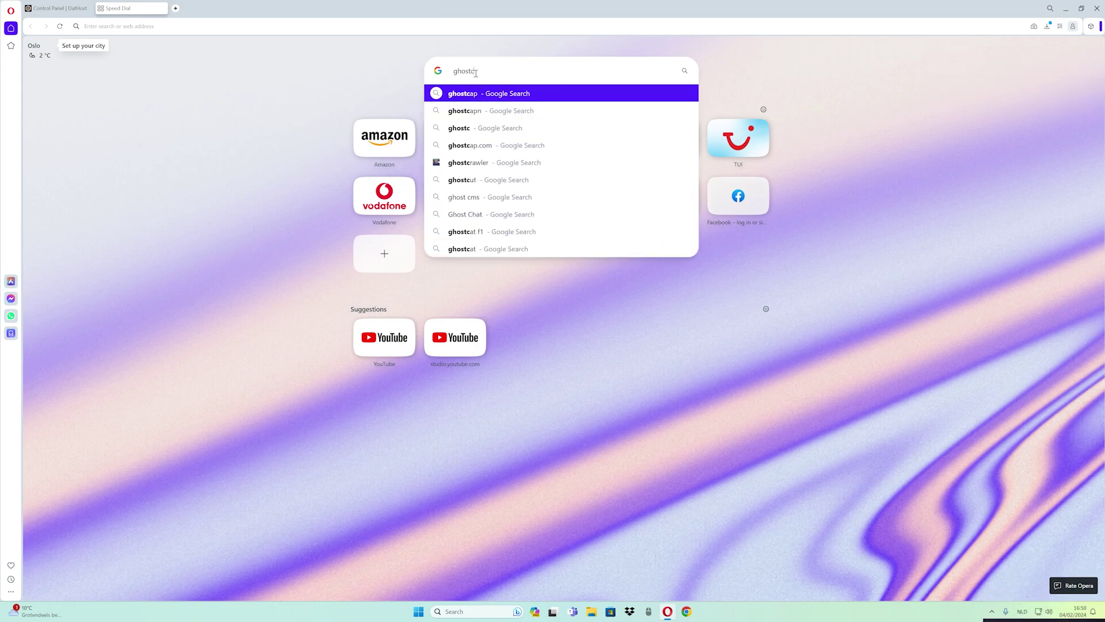
pyautogui.press('Return')
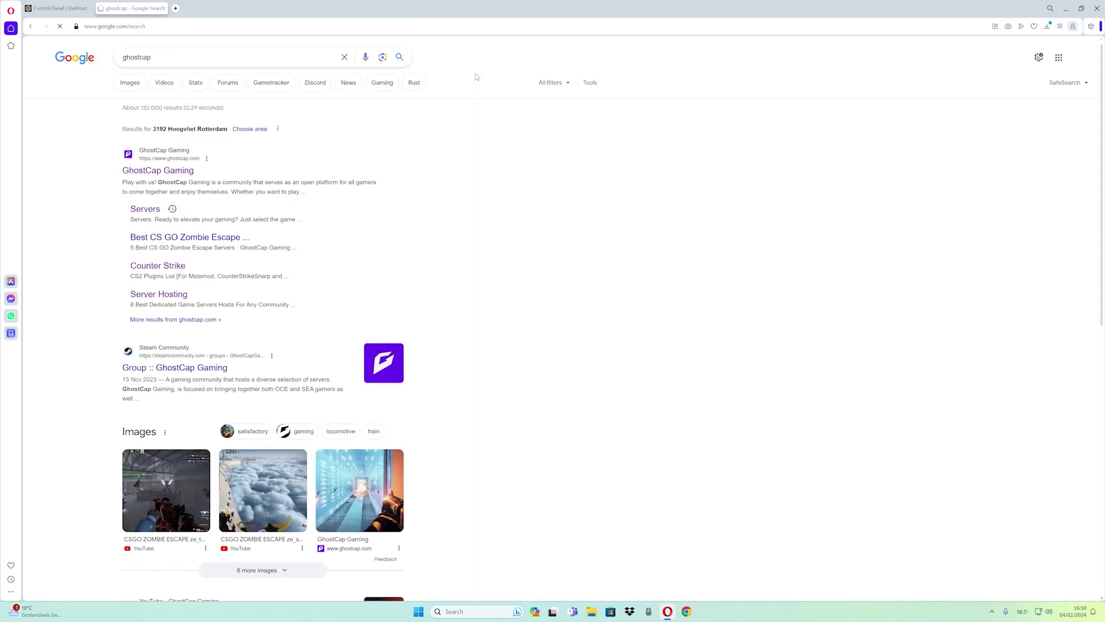
pyautogui.click(190, 171)
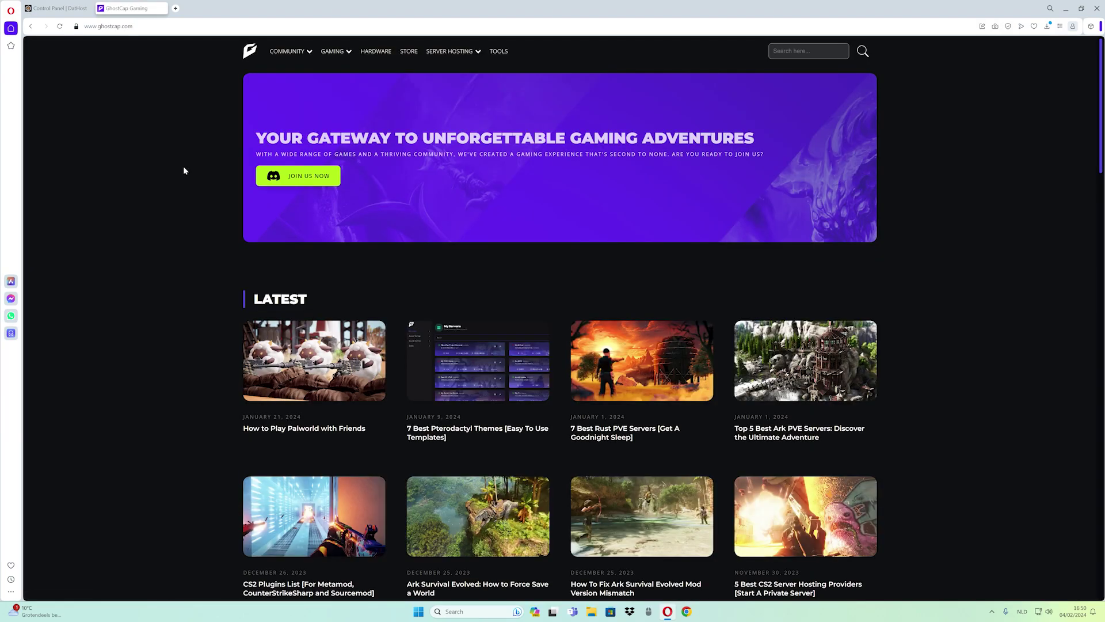
pyautogui.scroll(-3, 181, 265)
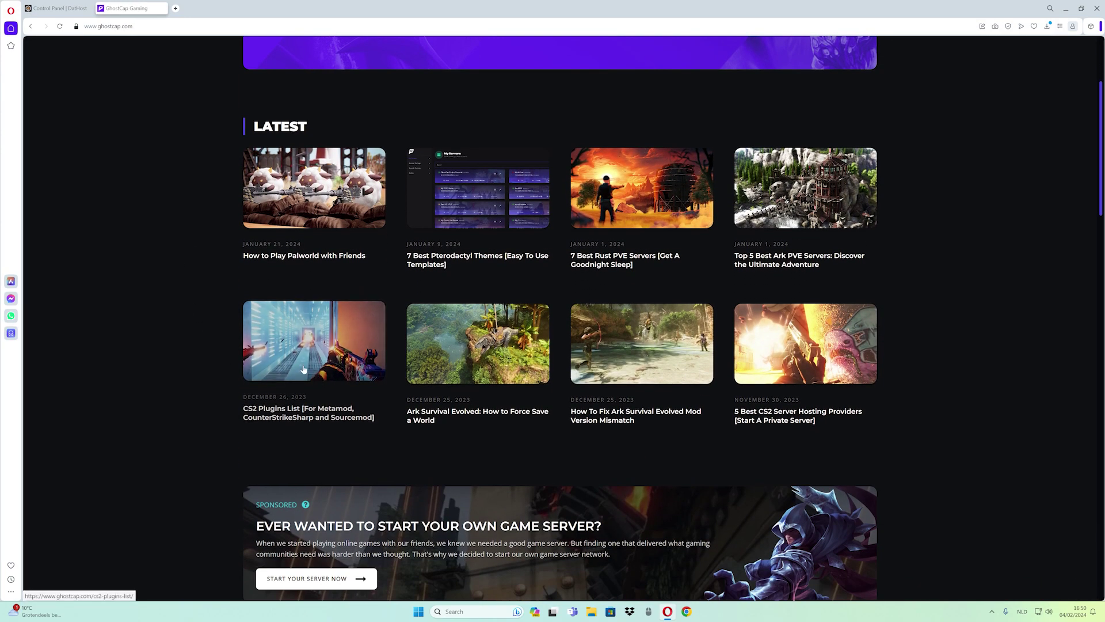
pyautogui.click(321, 357)
pyautogui.scroll(-5, 197, 337)
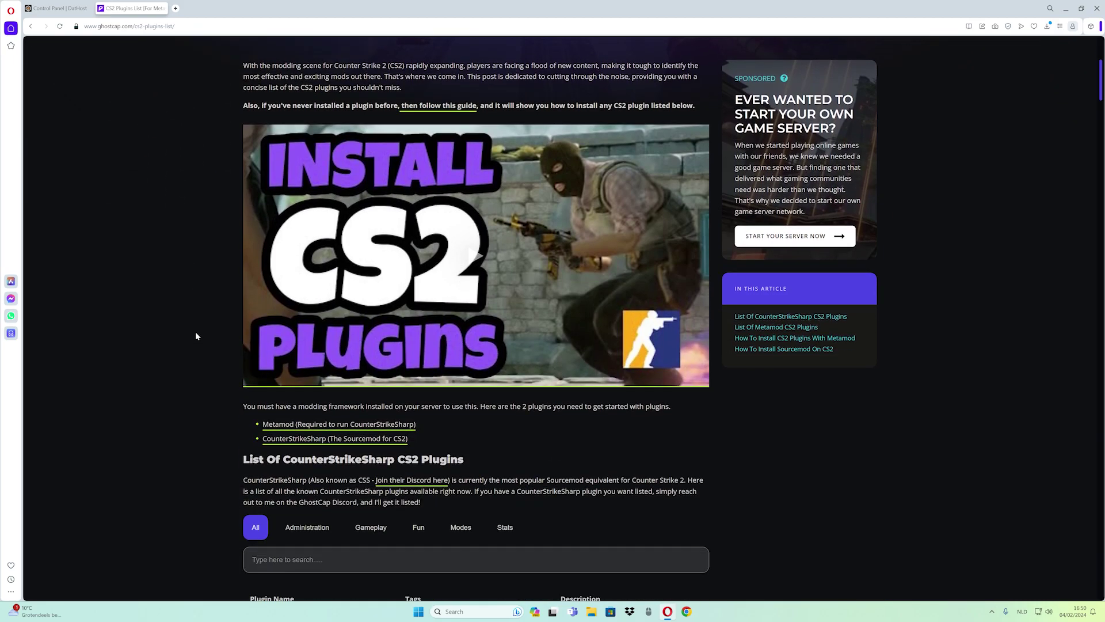
pyautogui.click(277, 507)
pyautogui.write('mapchoose')
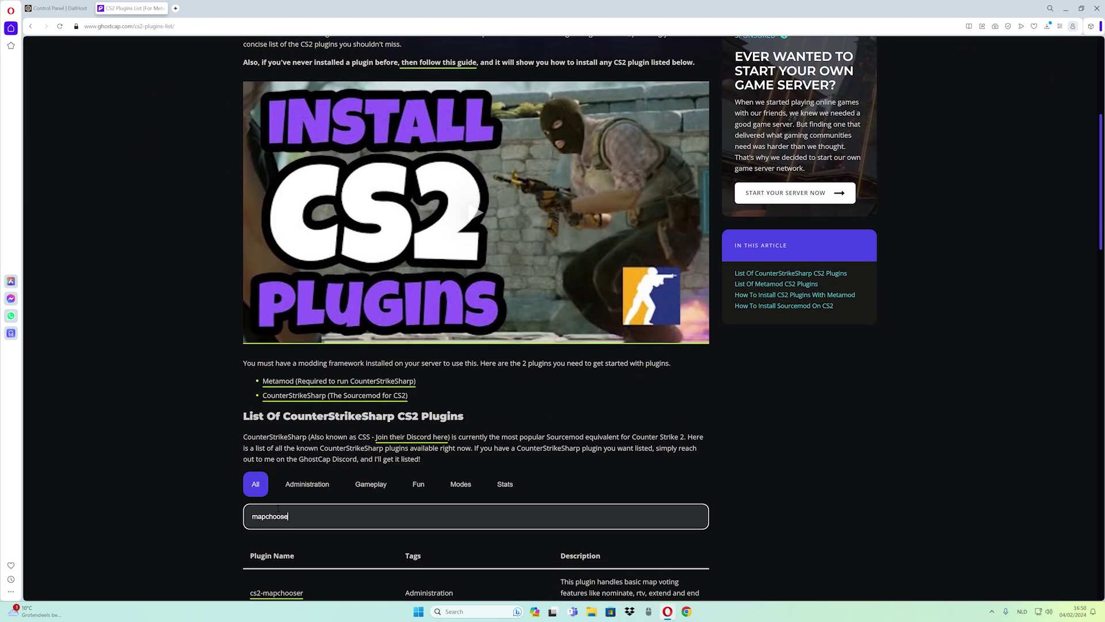
pyautogui.scroll(-3, 193, 485)
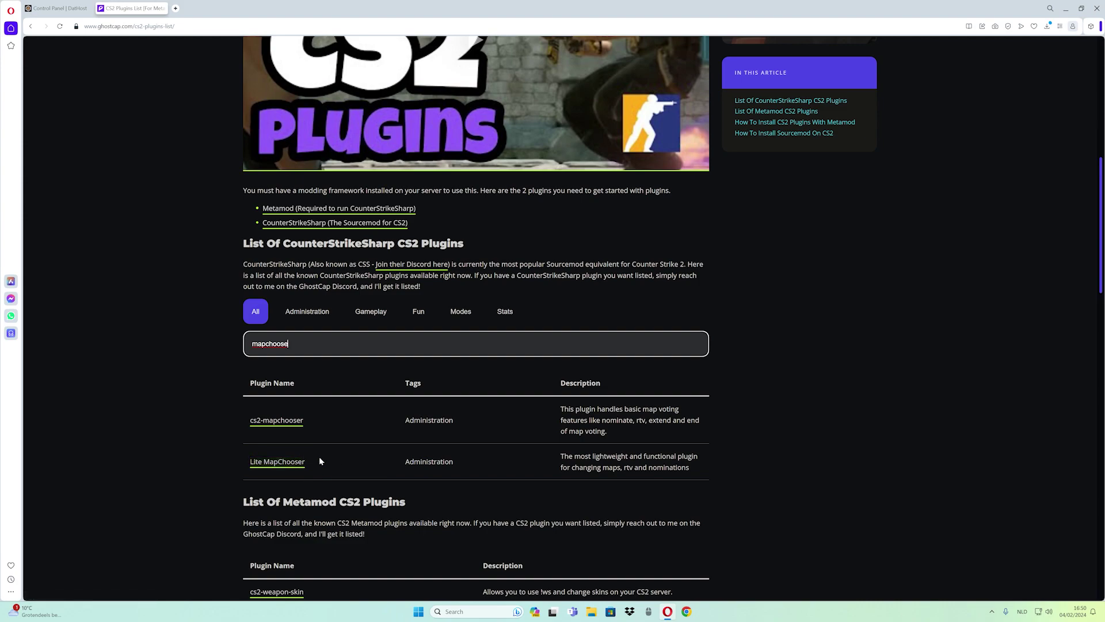
# Step: Open the cs2-mapchooser GitHub repository's Releases page showing v1.2.6
pyautogui.click(277, 422)
pyautogui.scroll(-1, 283, 330)
pyautogui.scroll(1, 604, 310)
pyautogui.click(712, 338)
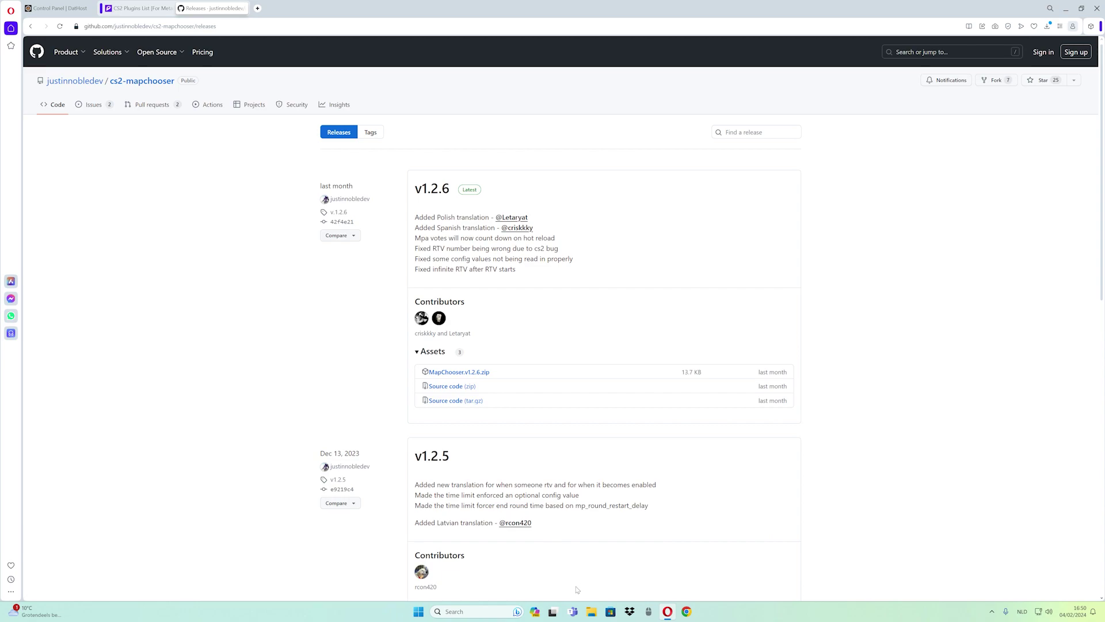
# Step: Delete the old MapChooser folder in Downloads and extract MapChooser.v1.2.6.zip into its own folder
pyautogui.click(591, 612)
pyautogui.click(61, 217)
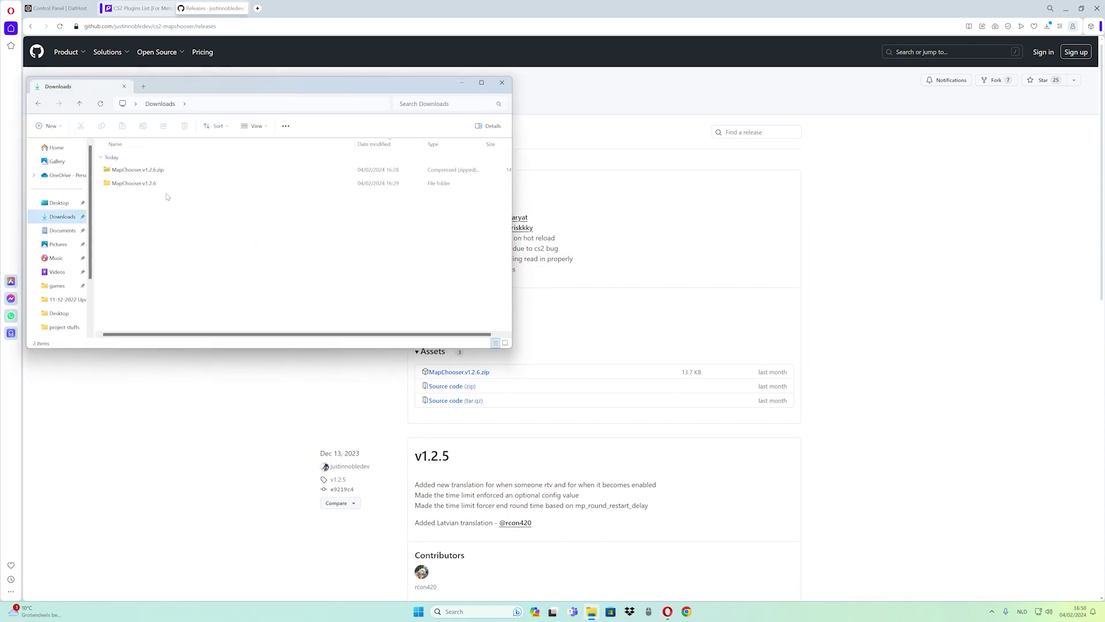
pyautogui.click(152, 183)
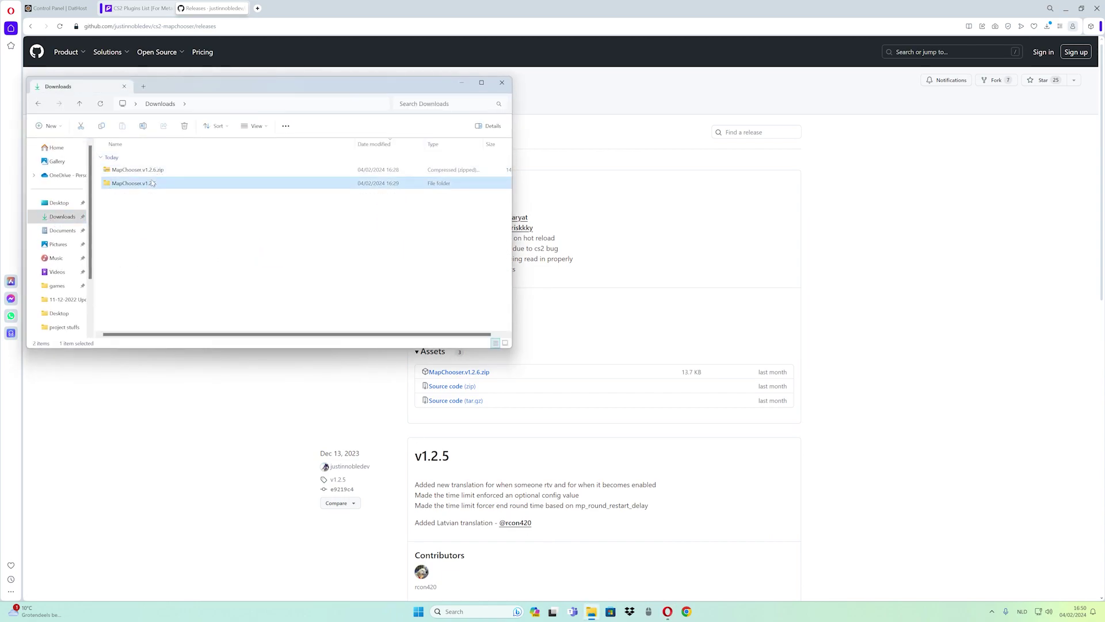
pyautogui.press('Delete')
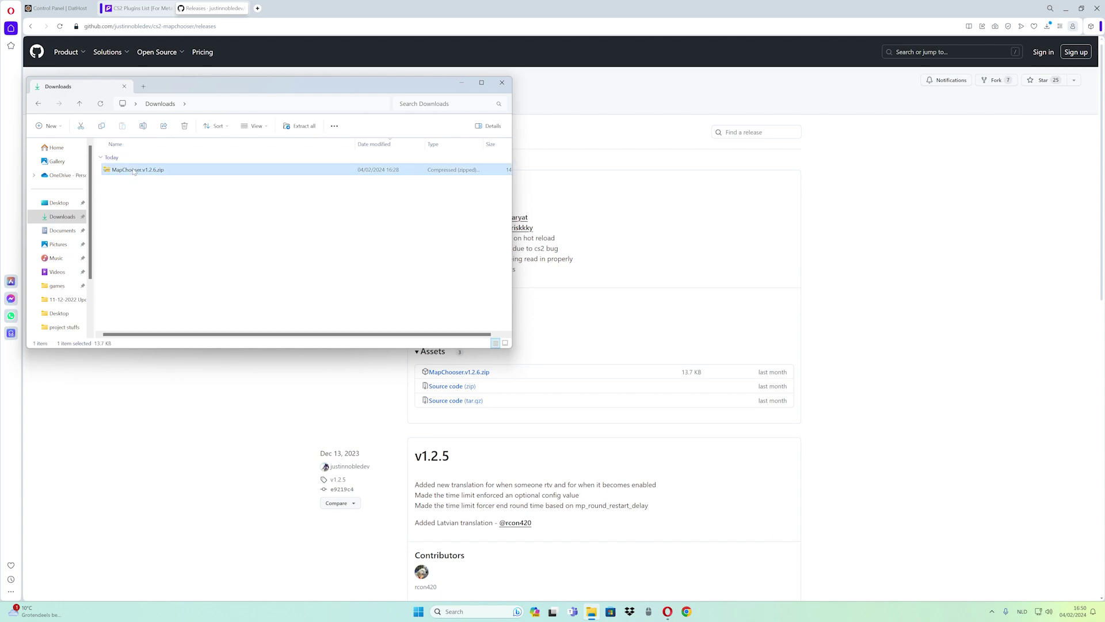
pyautogui.rightClick(133, 170)
pyautogui.click(167, 266)
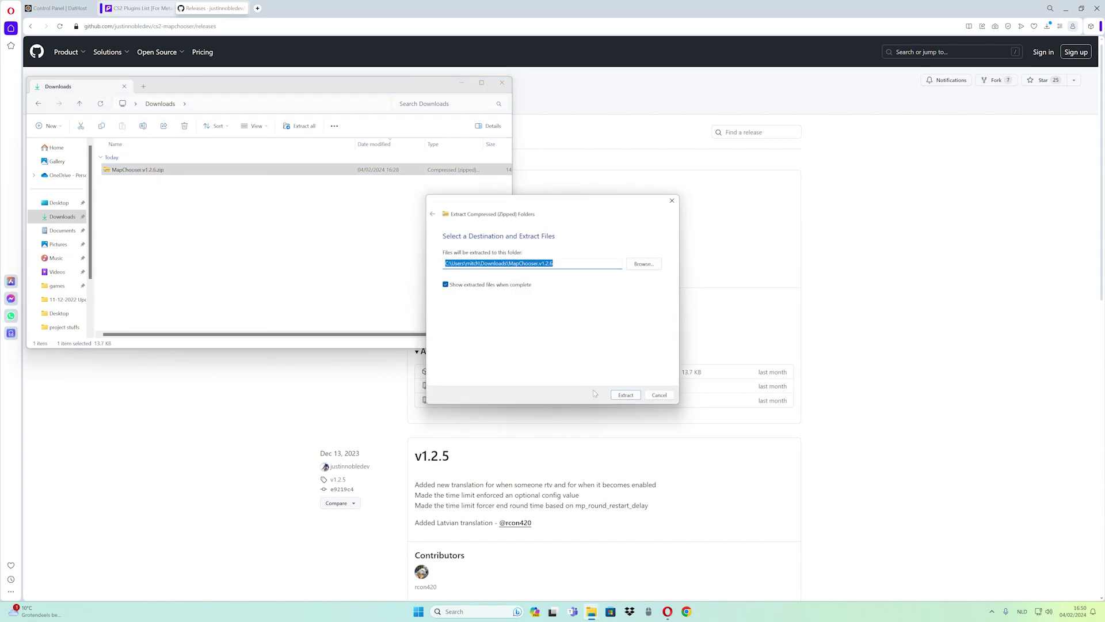
pyautogui.click(617, 397)
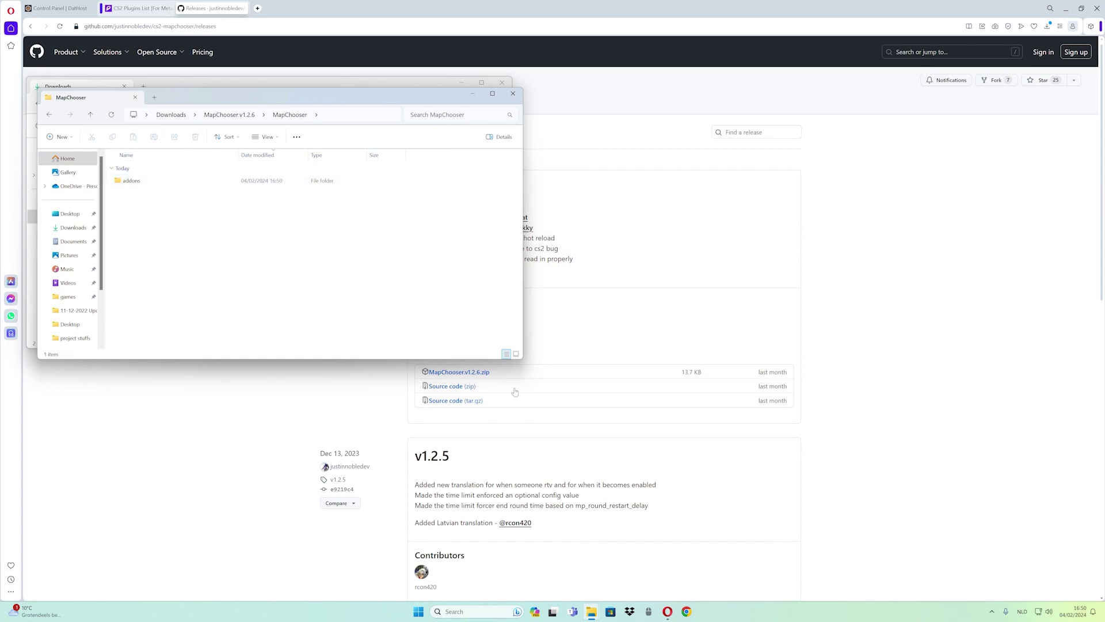
pyautogui.click(1065, 8)
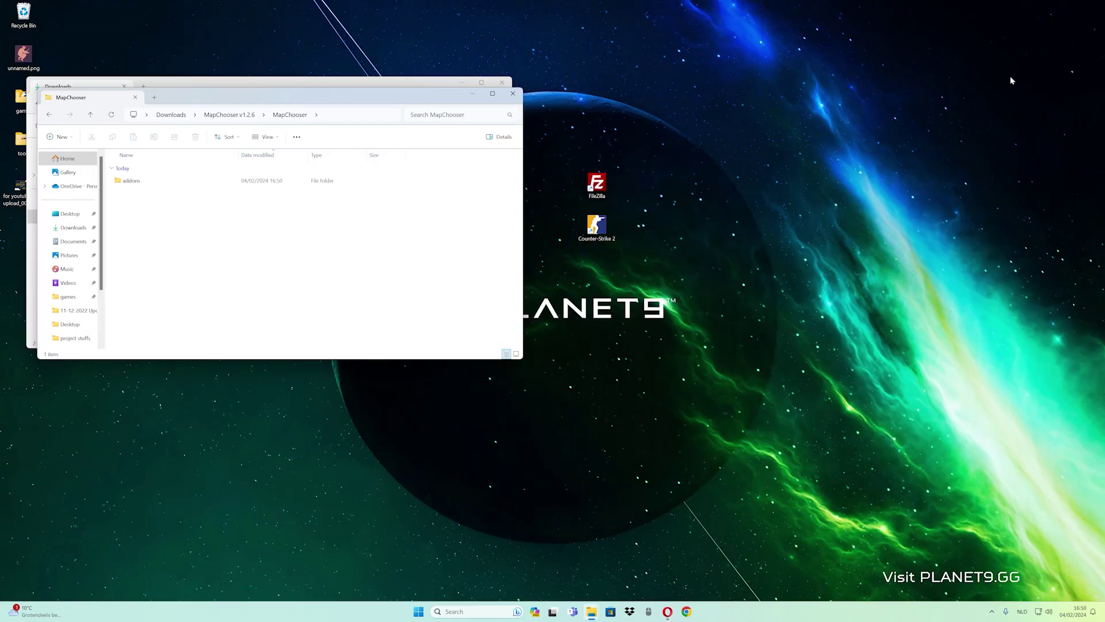
# Step: Reconnect FileZilla to the DatHost server and upload the extracted MapChooser addons folder to its root
pyautogui.doubleClick(597, 184)
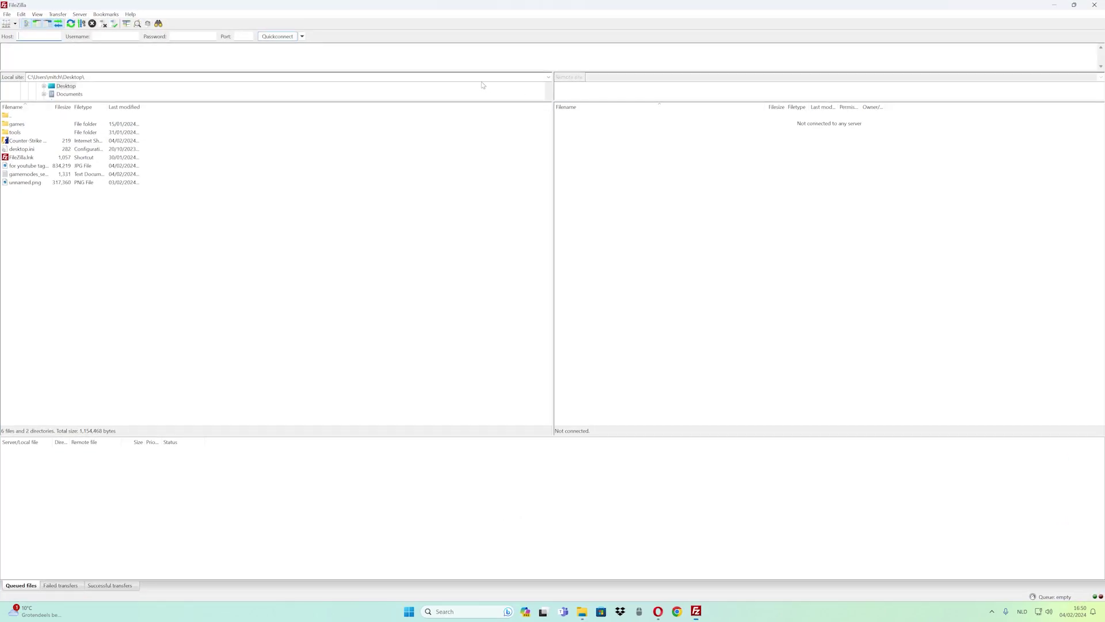
pyautogui.click(302, 36)
pyautogui.click(345, 62)
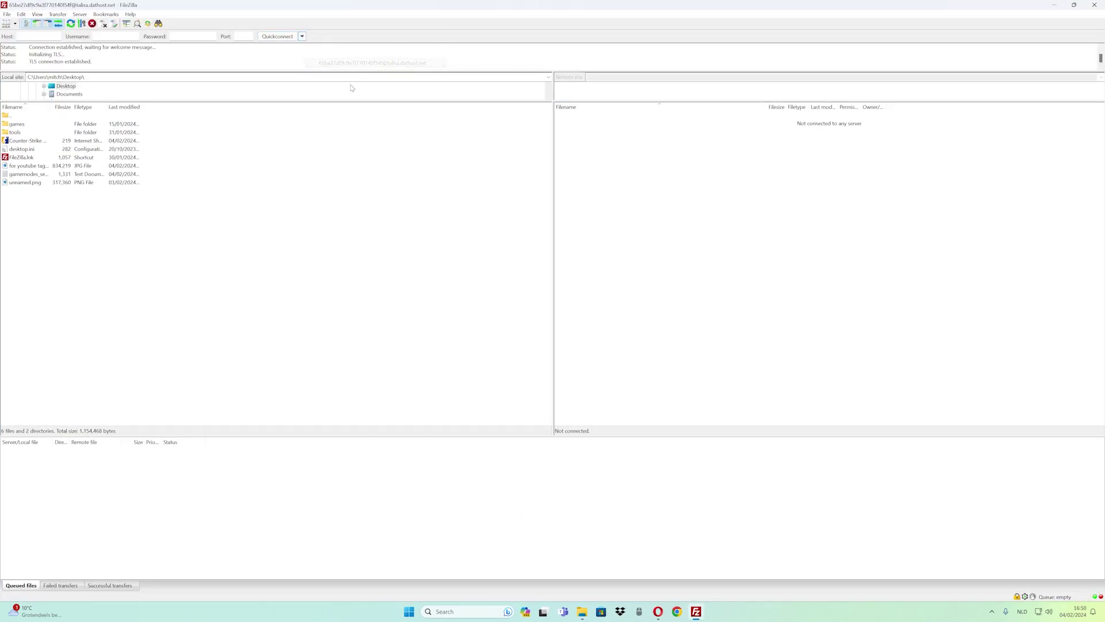
pyautogui.click(570, 125)
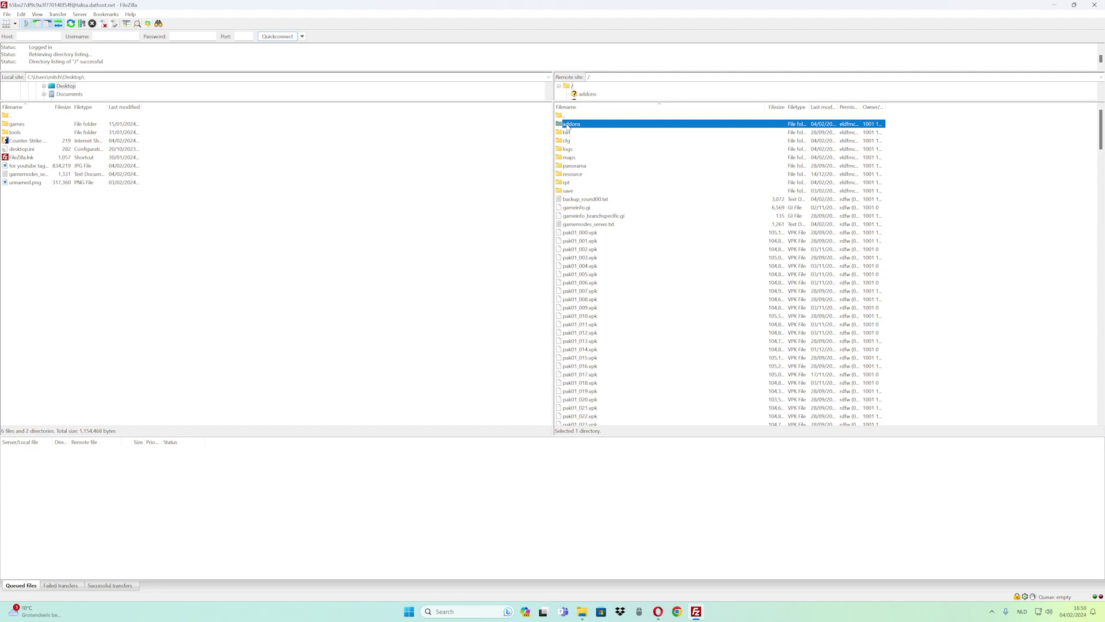
pyautogui.click(583, 610)
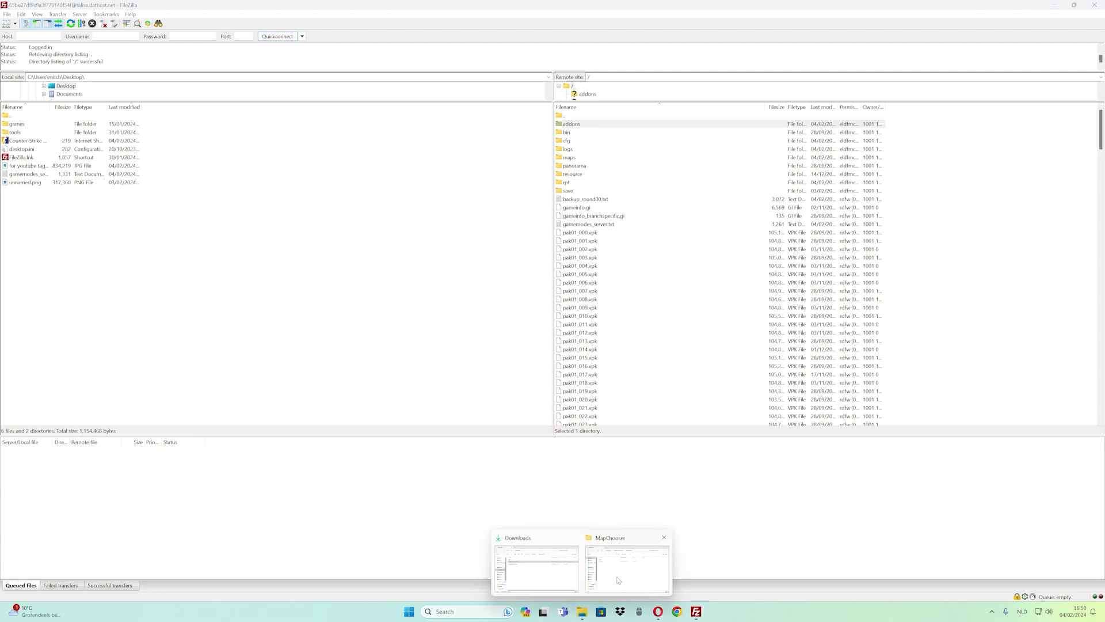
pyautogui.click(626, 570)
pyautogui.moveTo(151, 182); pyautogui.dragTo(429, 265)
pyautogui.click(513, 95)
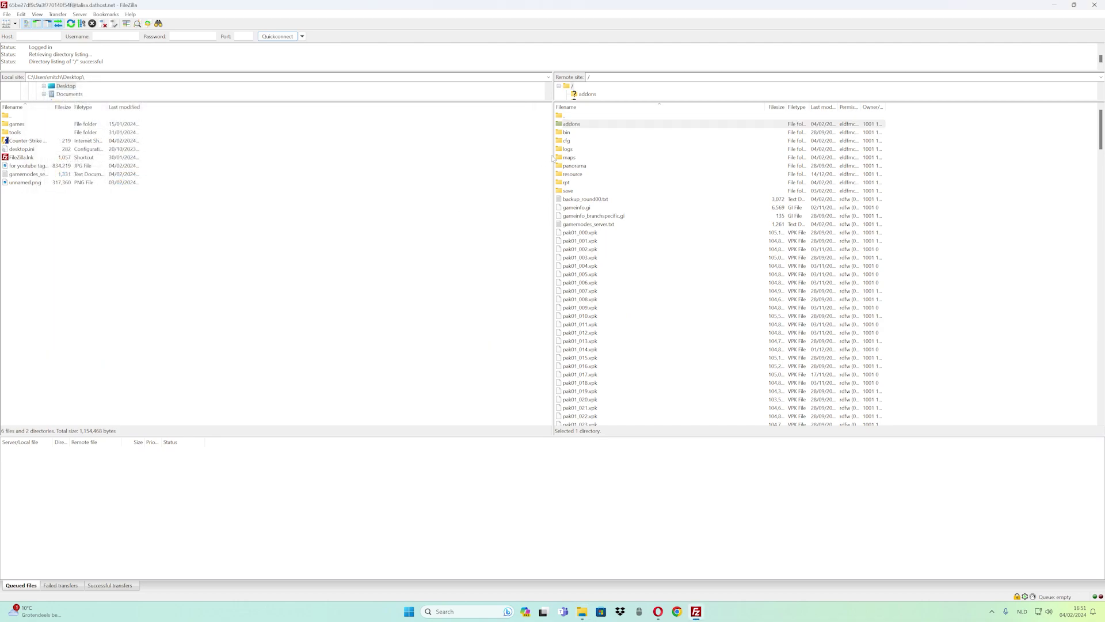
# Step: Browse the server to addons/counterstrikesharp/plugins/MapChooser
pyautogui.doubleClick(572, 125)
pyautogui.doubleClick(580, 140)
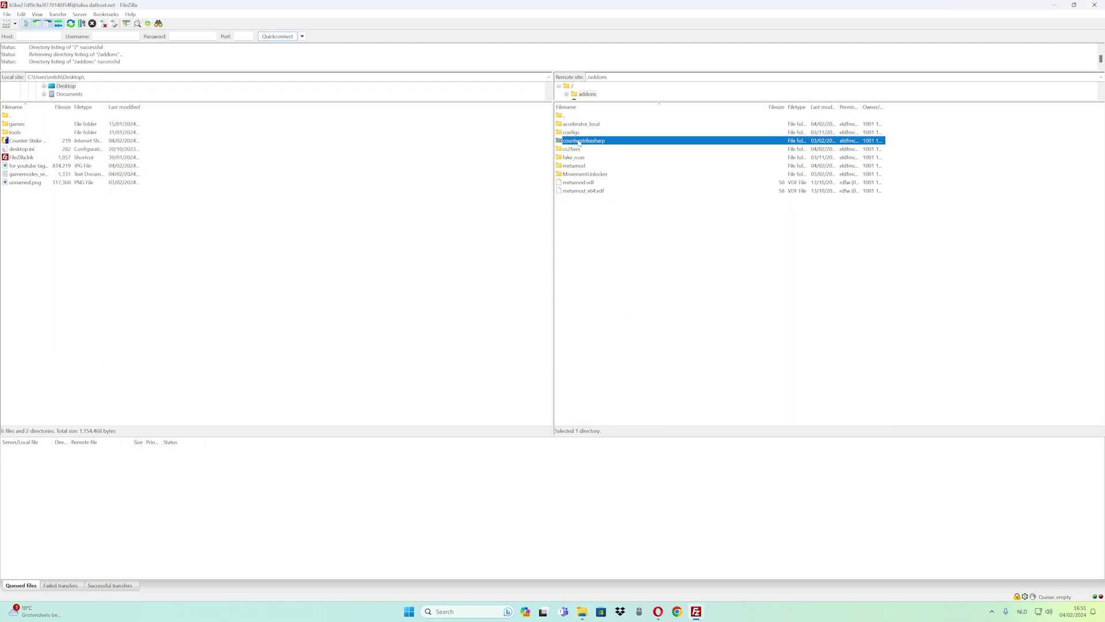
pyautogui.doubleClick(572, 140)
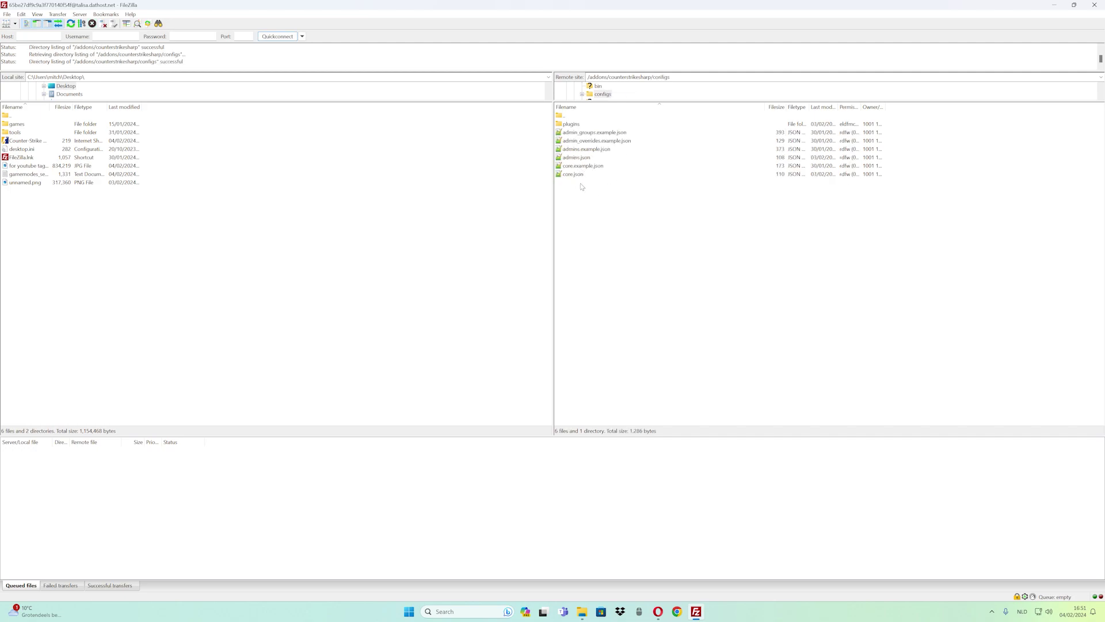
pyautogui.doubleClick(566, 119)
pyautogui.doubleClick(577, 175)
pyautogui.doubleClick(586, 149)
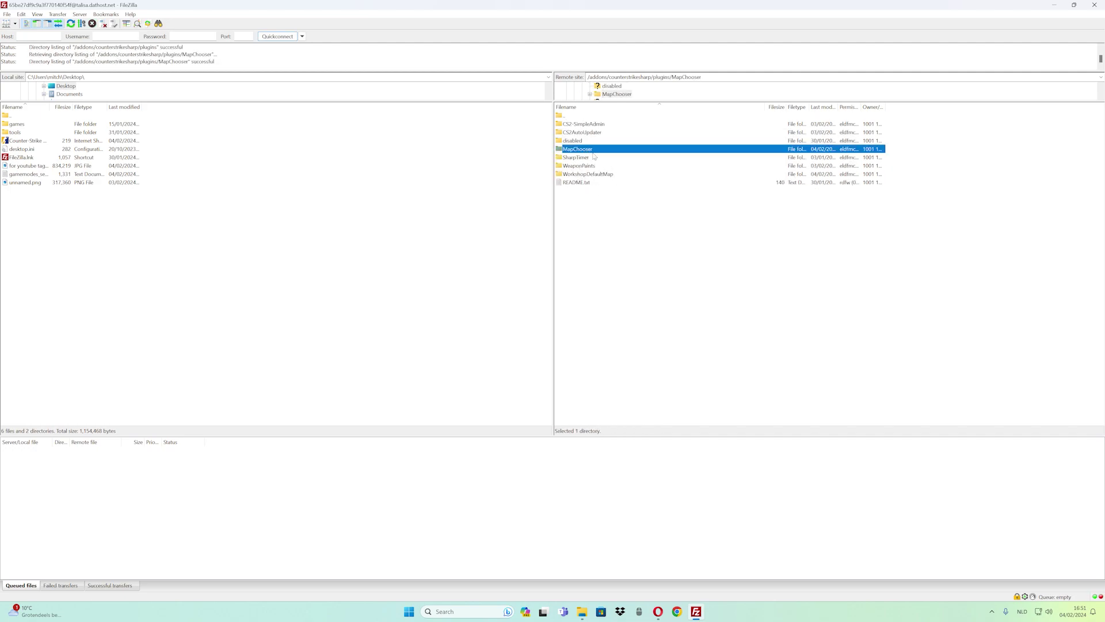
# Step: Rename maps.example.txt to maps.txt and open maps.txt for editing
pyautogui.click(579, 151)
pyautogui.rightClick(577, 153)
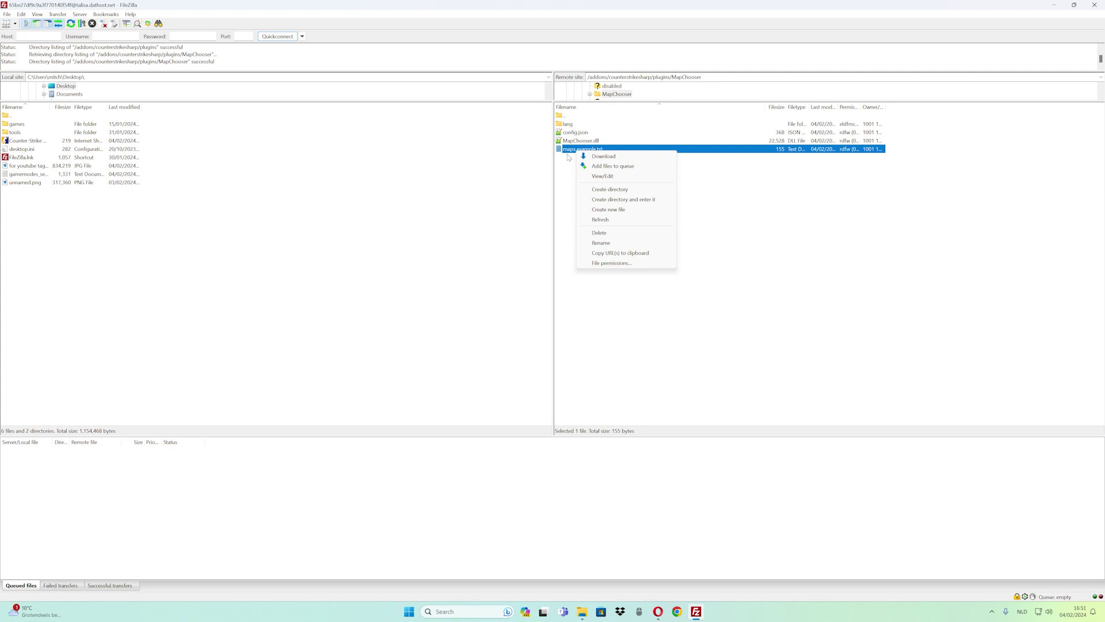
pyautogui.click(602, 243)
pyautogui.click(597, 150)
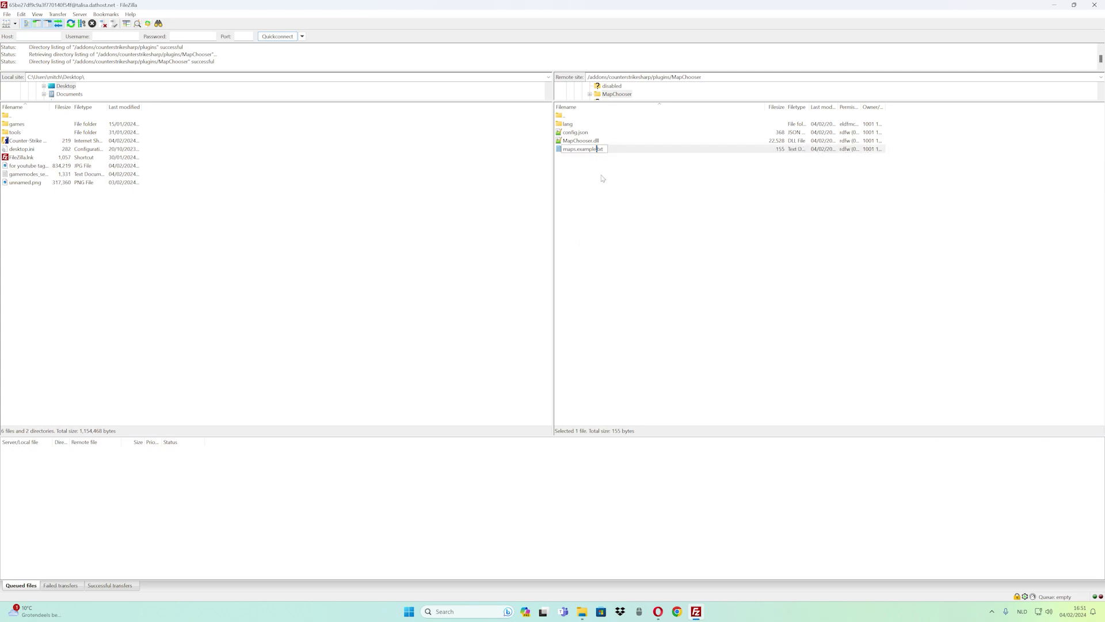
pyautogui.press('BackSpace')
pyautogui.press('BackSpace')
pyautogui.press('BackSpace')
pyautogui.press('BackSpace')
pyautogui.press('Return')
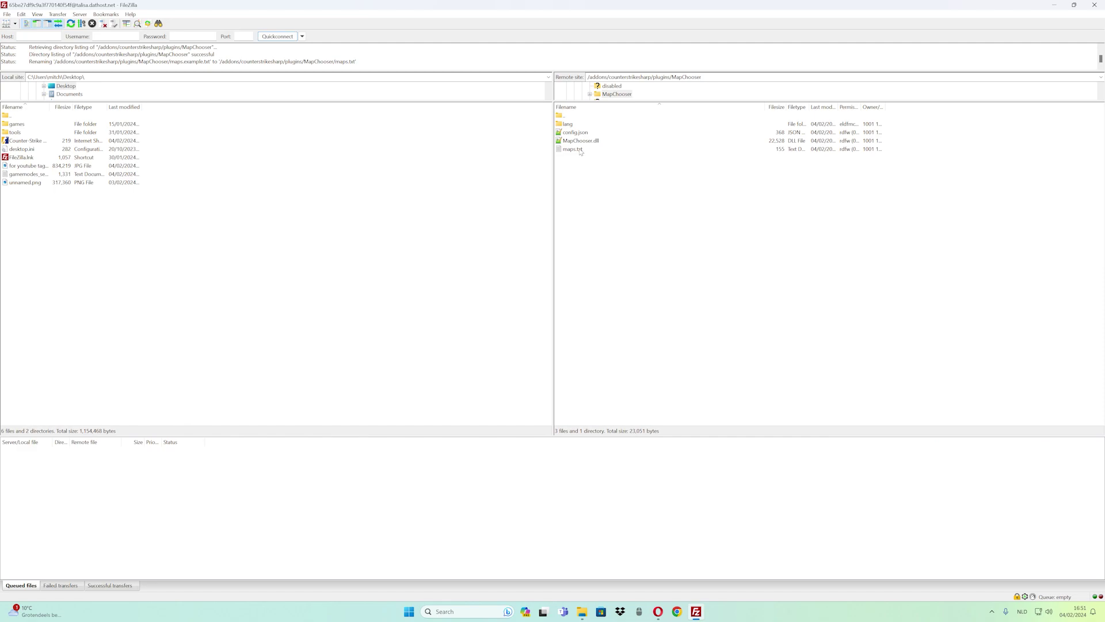
pyautogui.click(580, 150)
pyautogui.rightClick(580, 150)
pyautogui.click(599, 172)
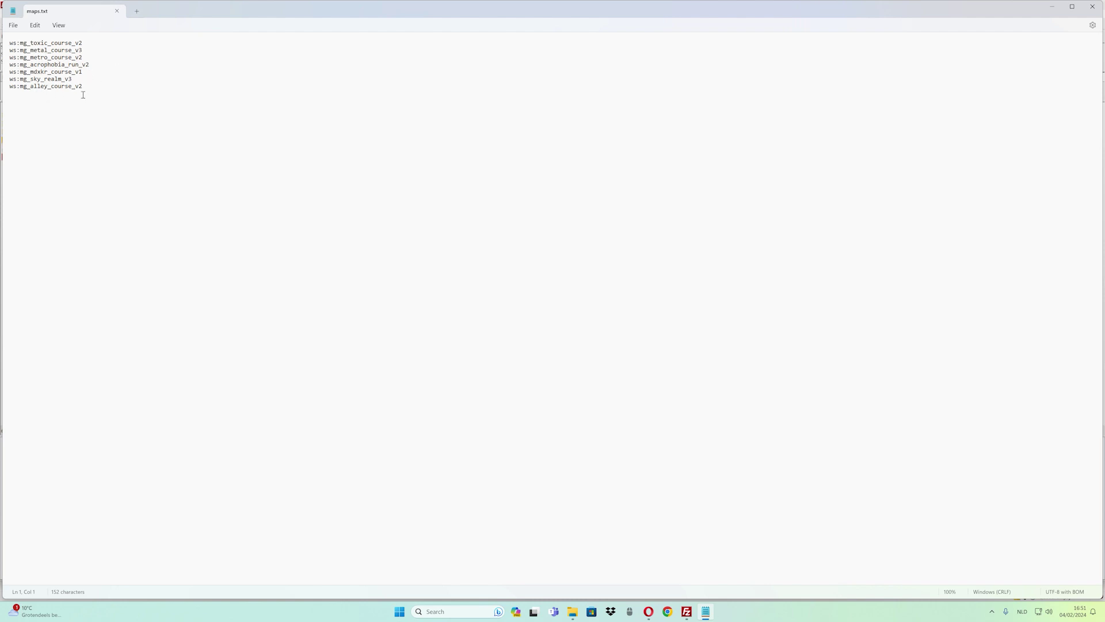
# Step: Select all seven ws:mg_ map entries in maps.txt, then deselect them
pyautogui.hotkey('ctrl', 'a')
pyautogui.click(115, 132)
# Step: In a new Opera tab, search Google for 'counter strike 2 workshop maps steam' and open the CS2 Workshop
pyautogui.click(649, 611)
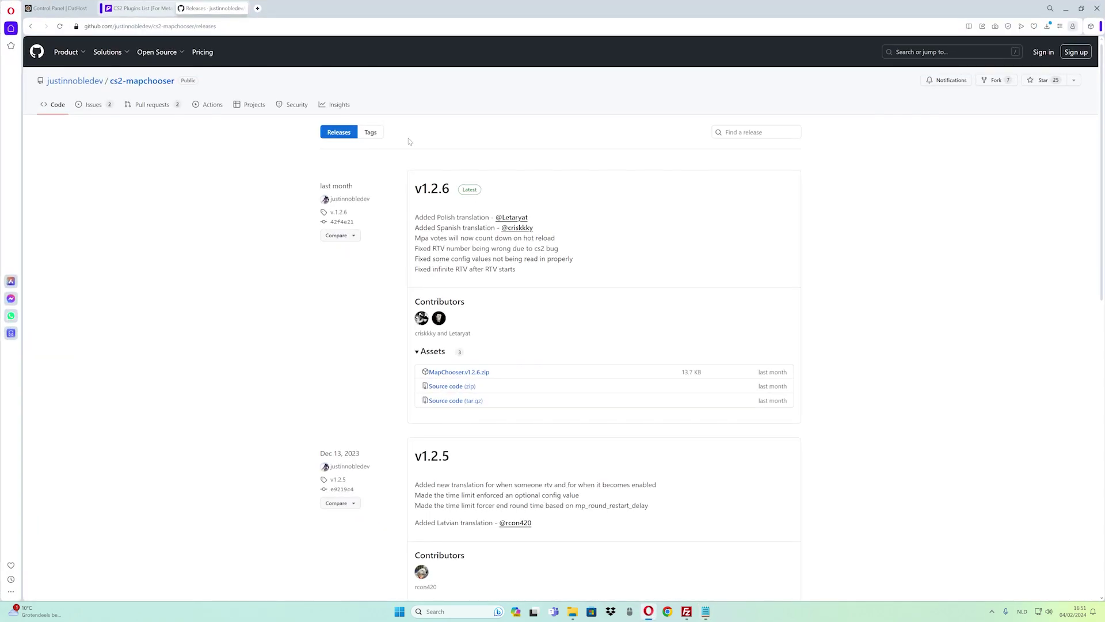
pyautogui.click(258, 8)
pyautogui.click(498, 72)
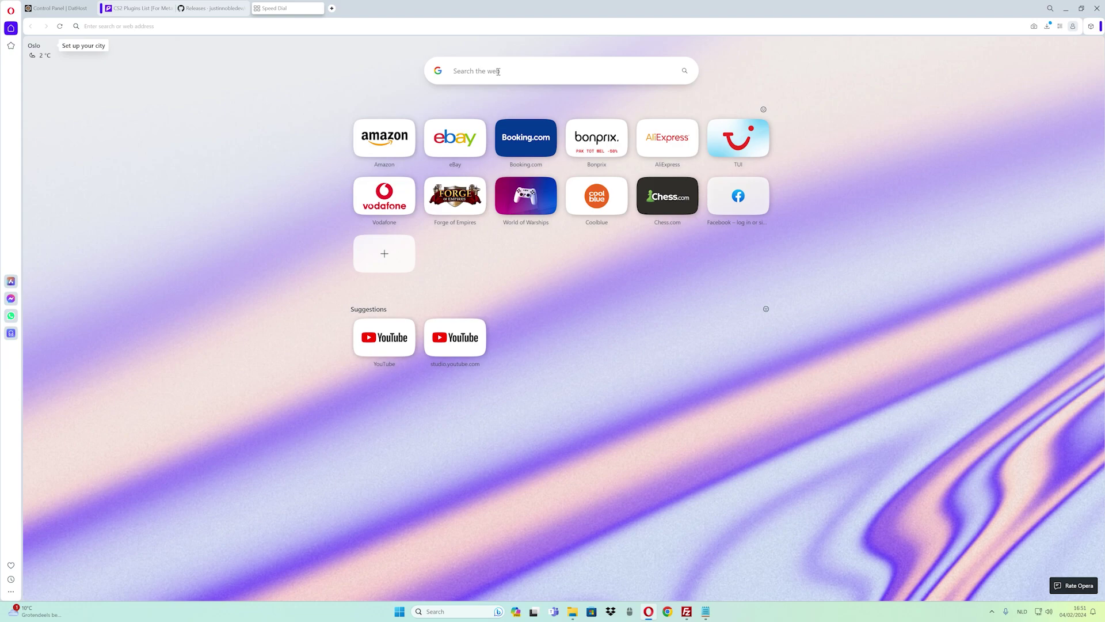
pyautogui.write('counter strike 2 workshop maps steam')
pyautogui.press('Return')
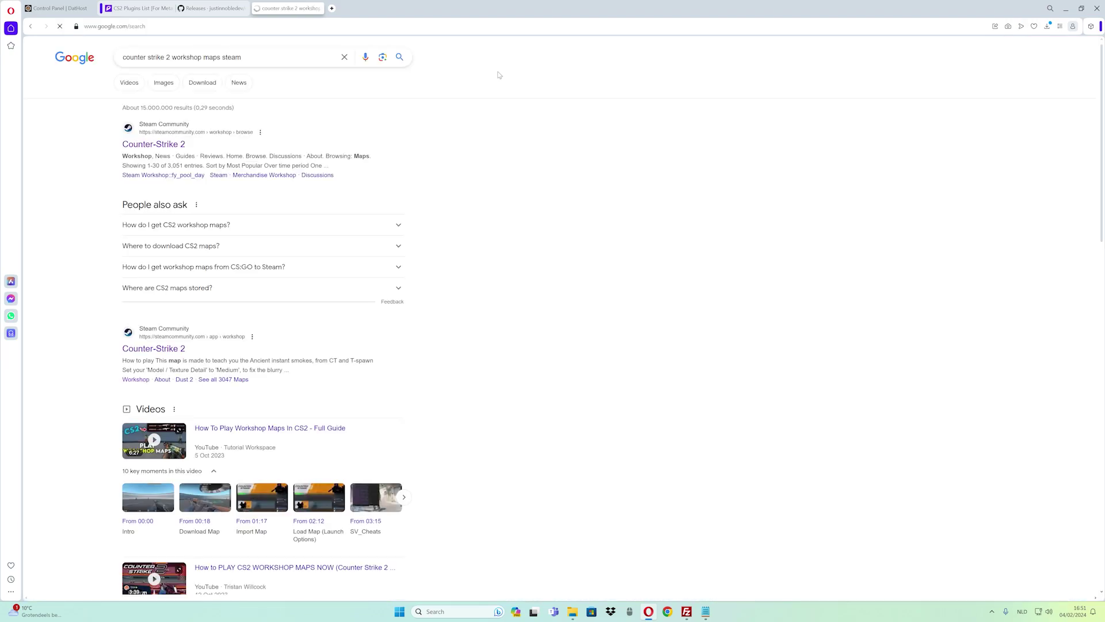
pyautogui.click(182, 143)
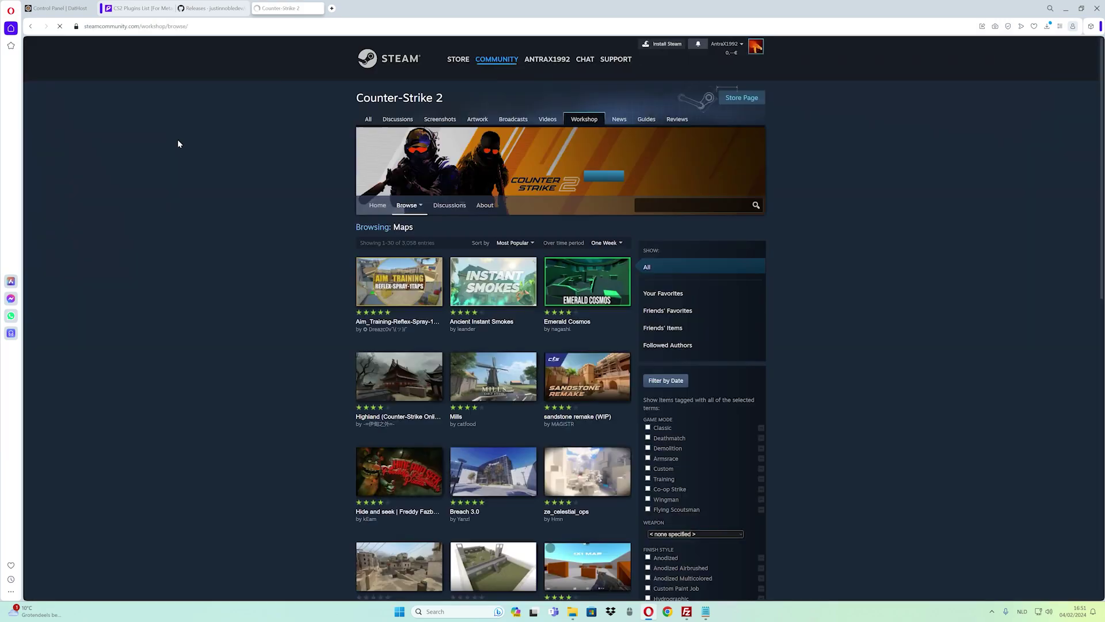
# Step: Browse Workshop collections filtered to Custom and CS2, sorted by Last Updated
pyautogui.moveTo(407, 205)
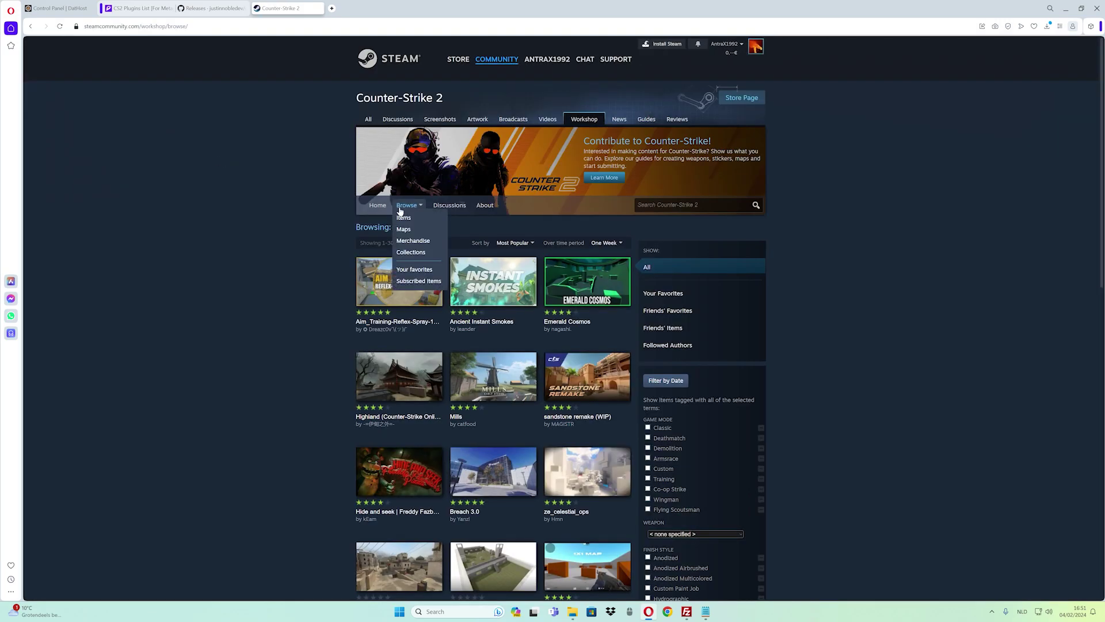
pyautogui.click(407, 254)
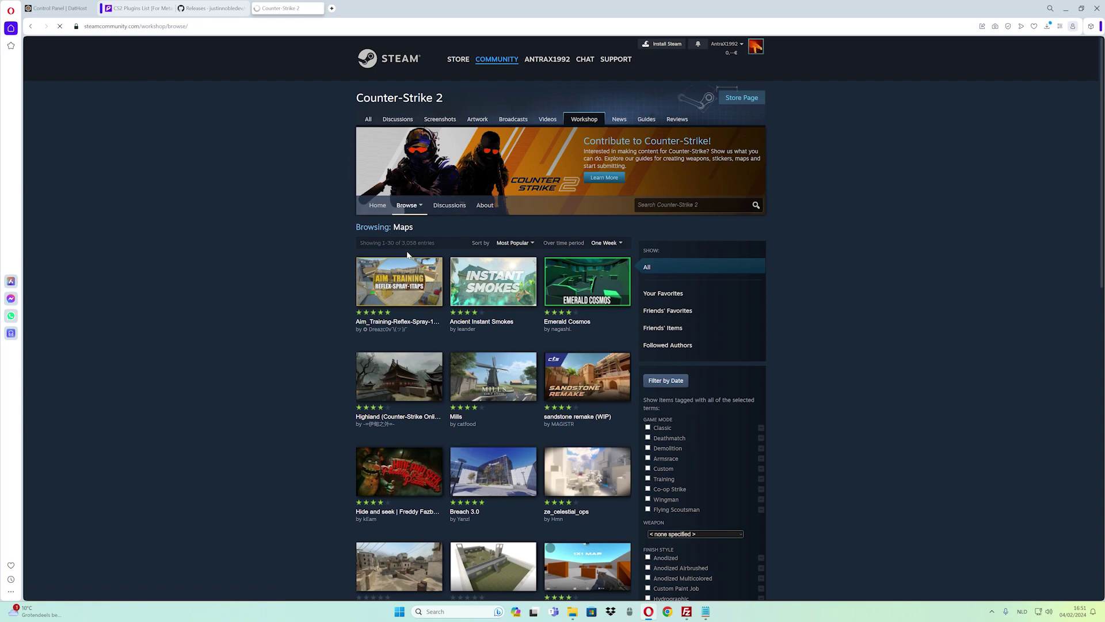
pyautogui.scroll(-2, 641, 385)
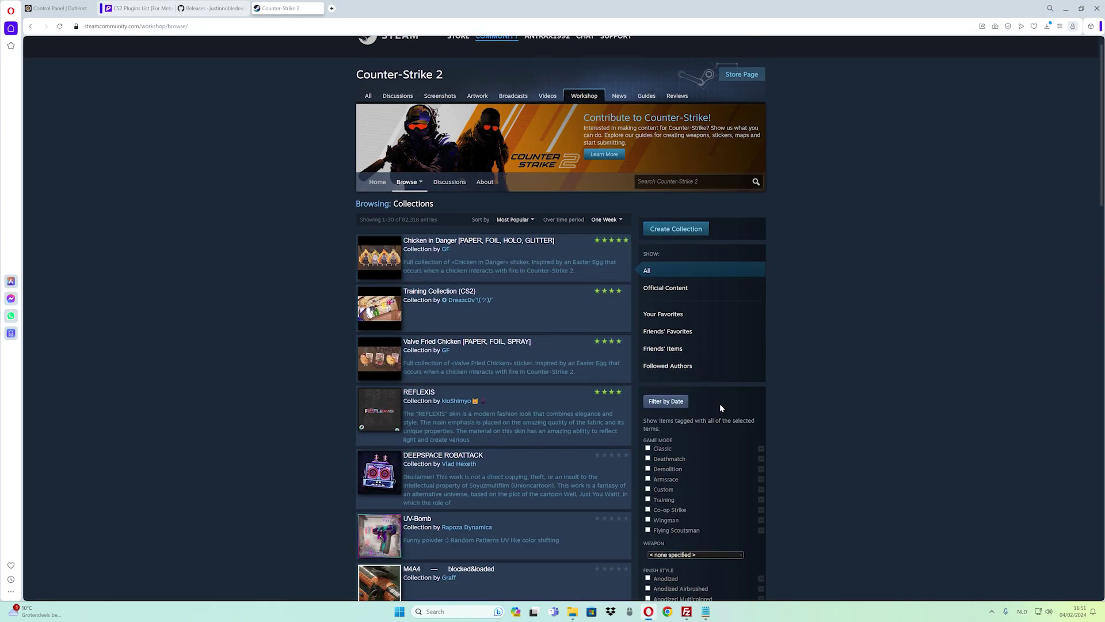
pyautogui.click(648, 426)
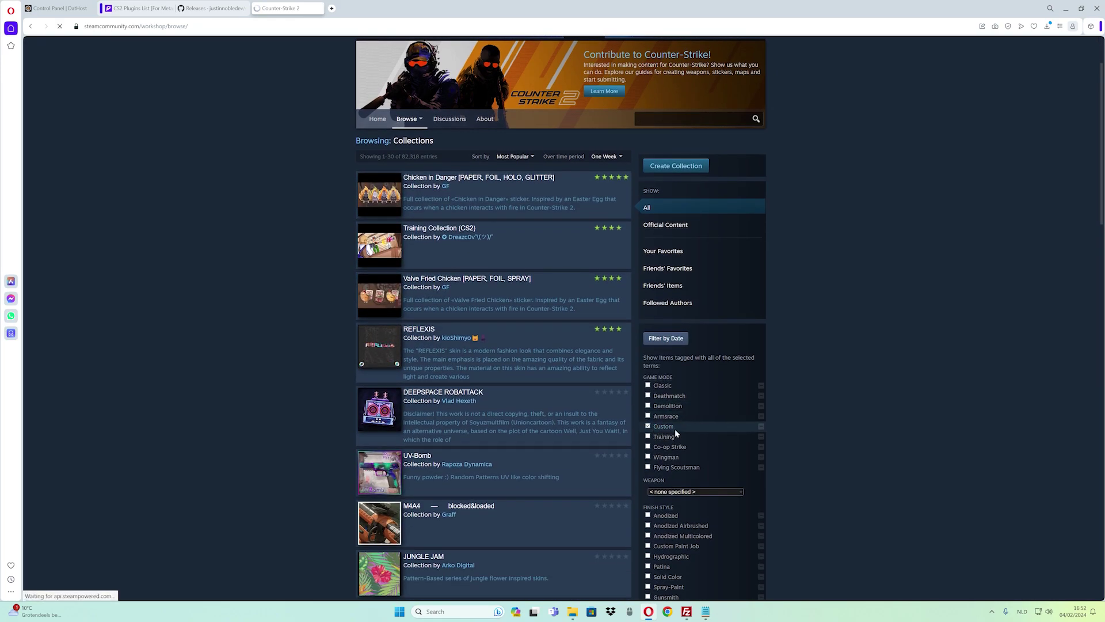
pyautogui.scroll(-5, 686, 423)
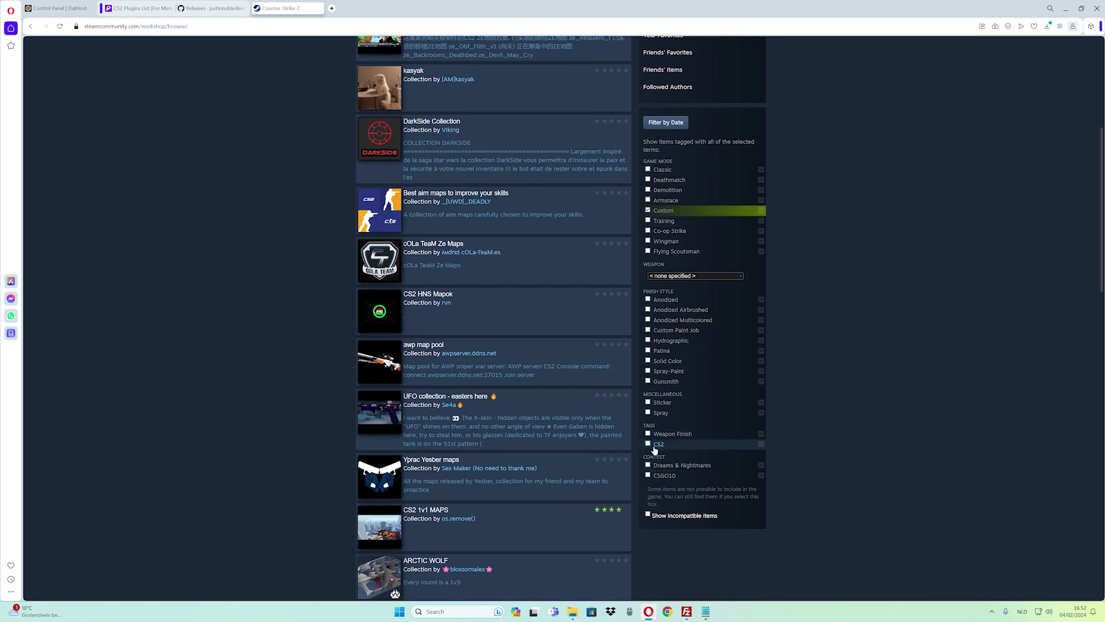
pyautogui.click(648, 444)
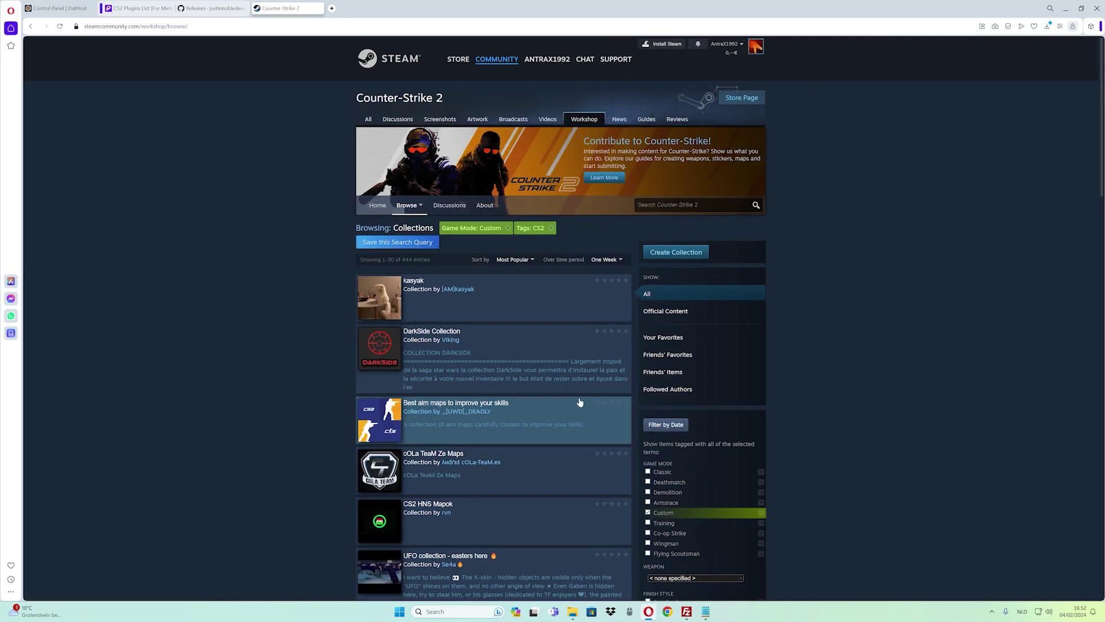
pyautogui.click(510, 260)
pyautogui.click(512, 295)
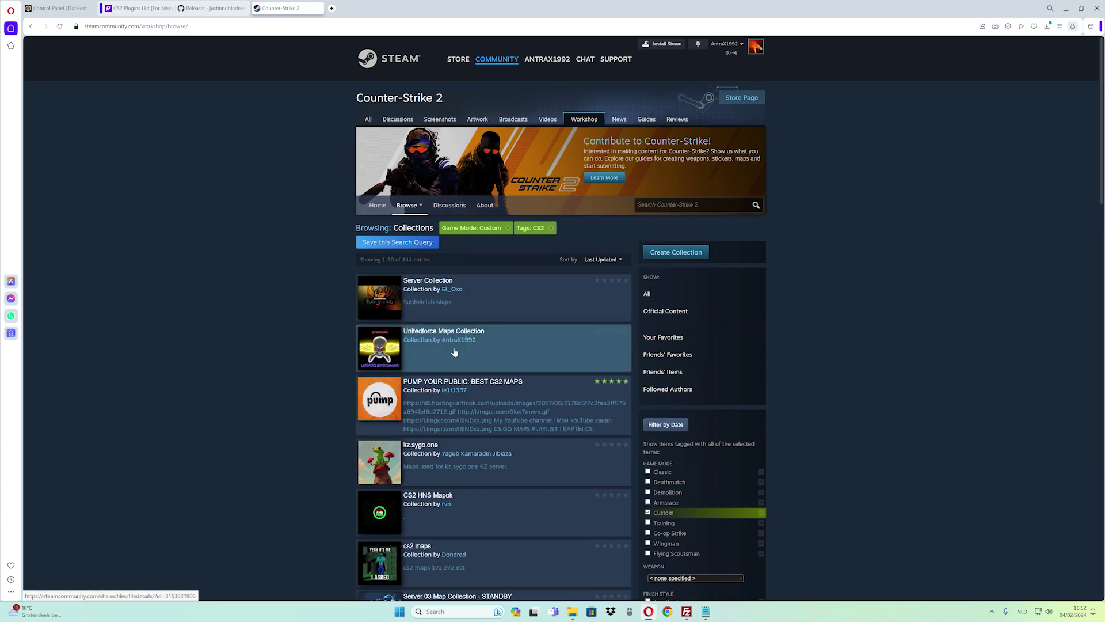
# Step: Open the Unitedforce Maps Collection and copy the mg_toxic_course_v2 map title
pyautogui.click(428, 338)
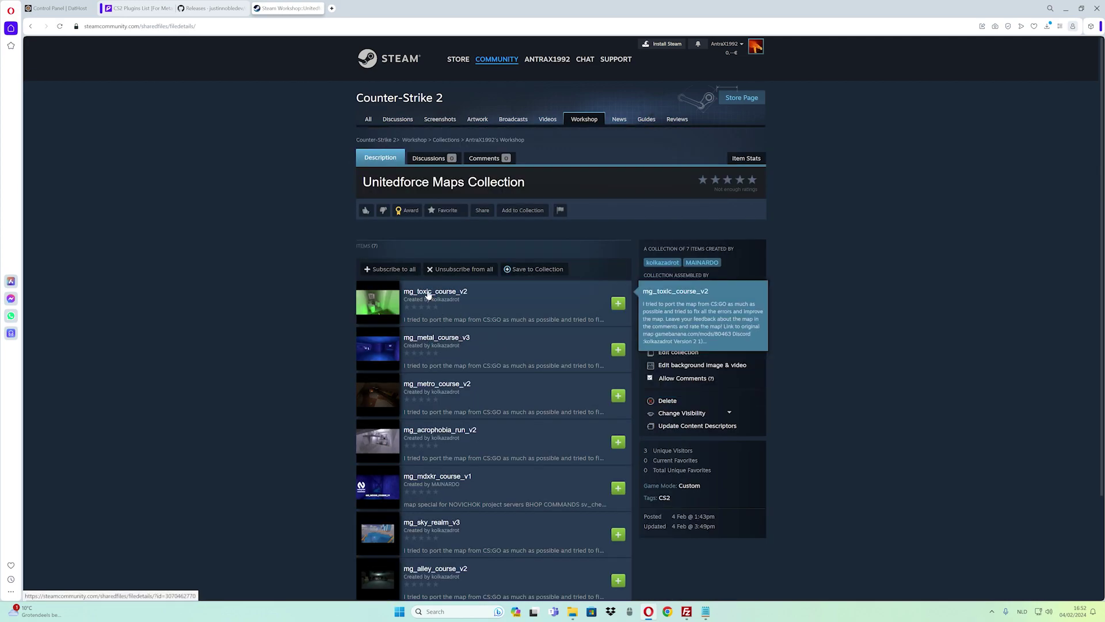
pyautogui.moveTo(476, 152); pyautogui.dragTo(357, 152)
pyautogui.rightClick(357, 153)
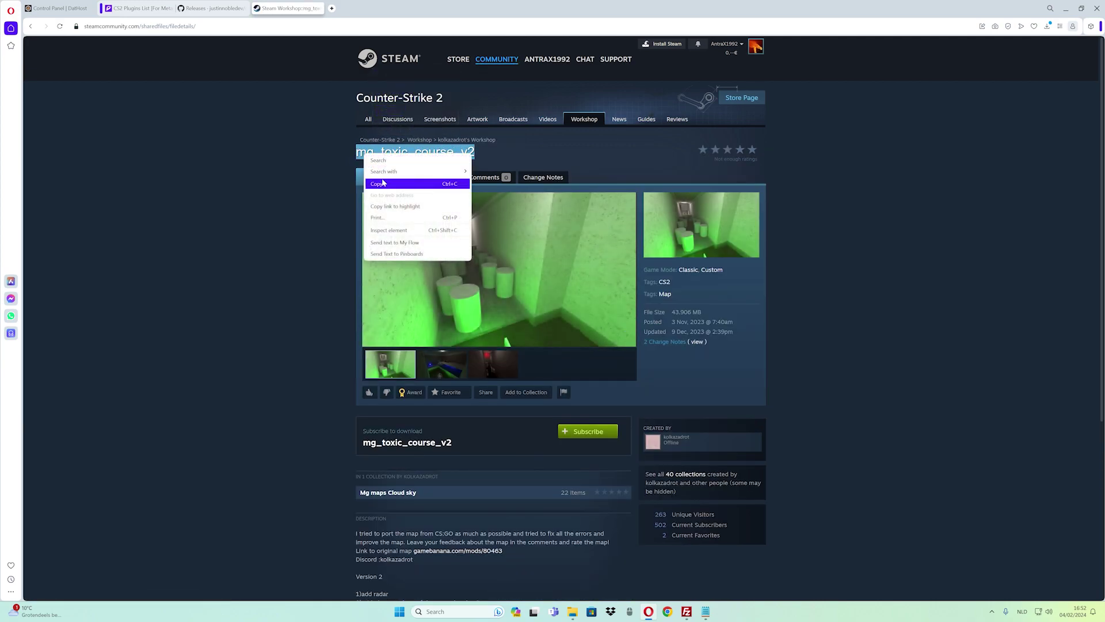
pyautogui.click(382, 183)
# Step: Replace the first line of maps.txt with ws: plus the pasted name, giving ws:mg_toxic_course_v2
pyautogui.click(706, 611)
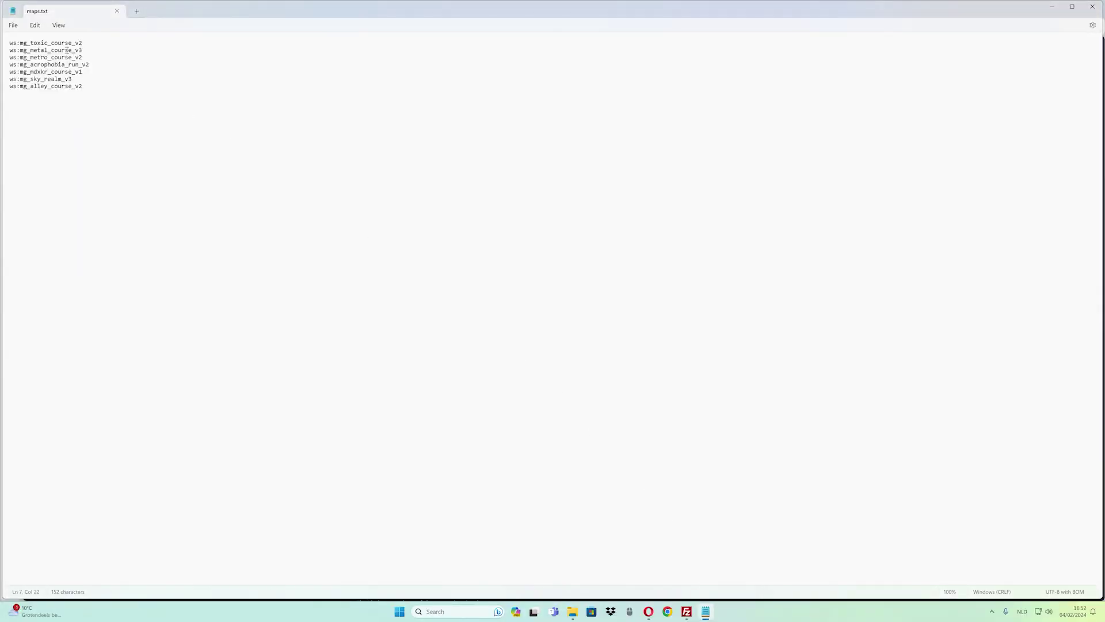
pyautogui.moveTo(83, 43); pyautogui.dragTo(11, 43)
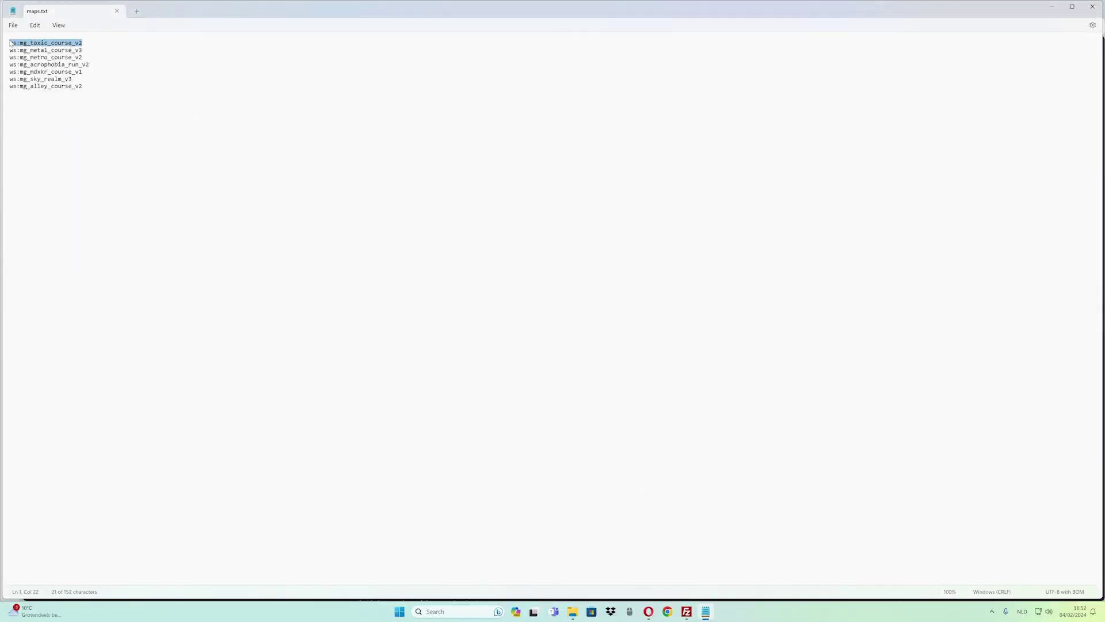
pyautogui.press('BackSpace')
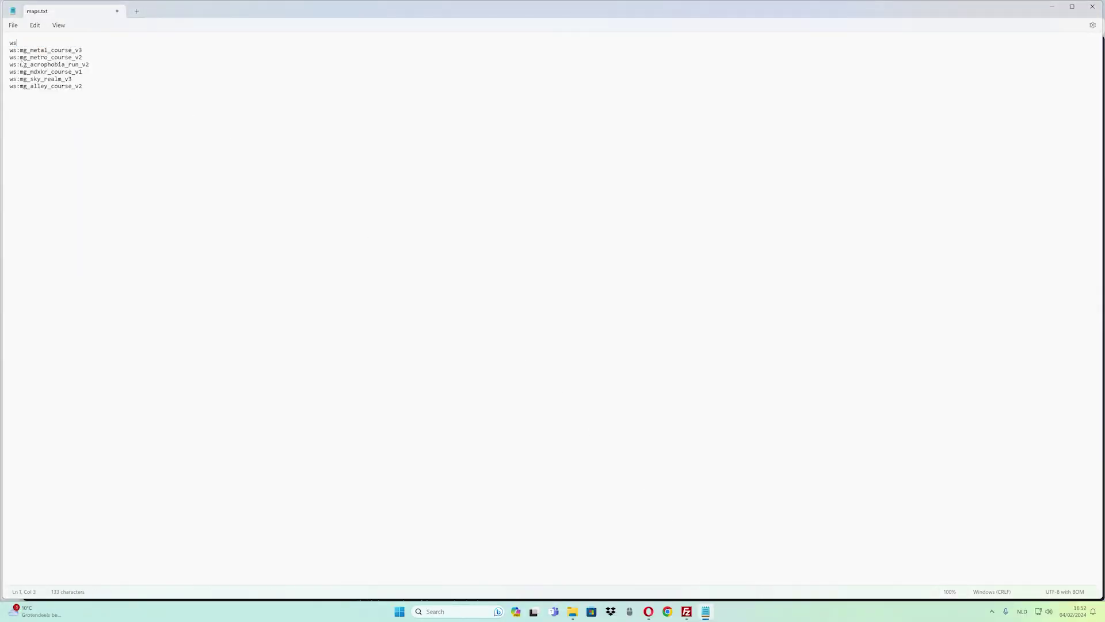
pyautogui.write('ws:')
pyautogui.hotkey('ctrl', 'v')
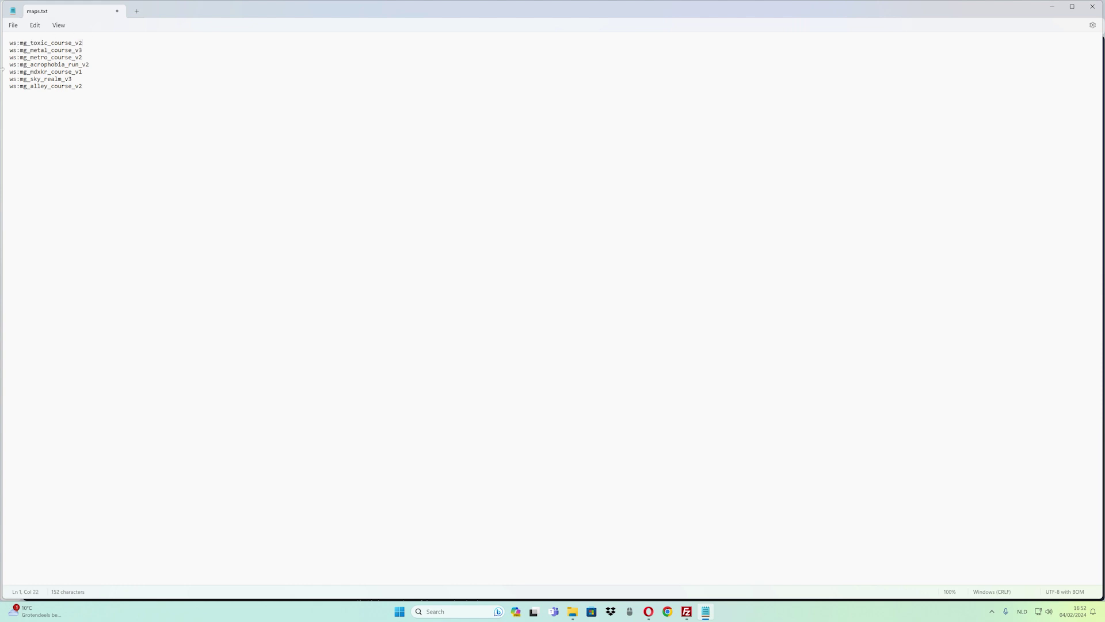